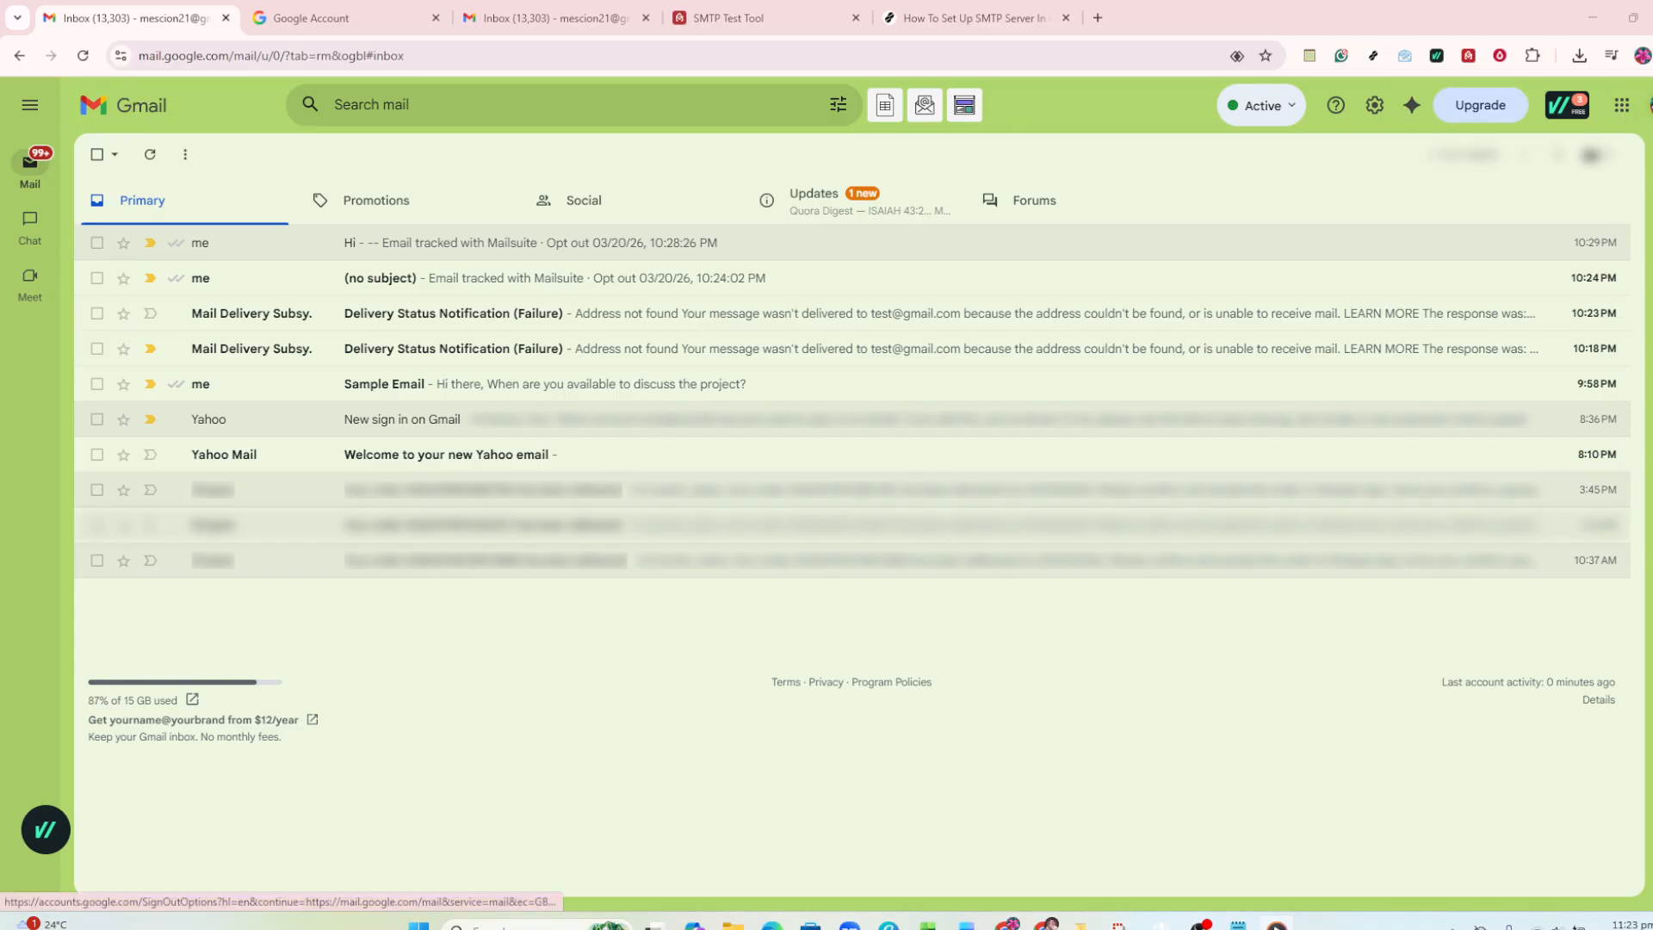
- Open the Google Account settings, search for "app password" and open the App passwords page
click(1648, 105)
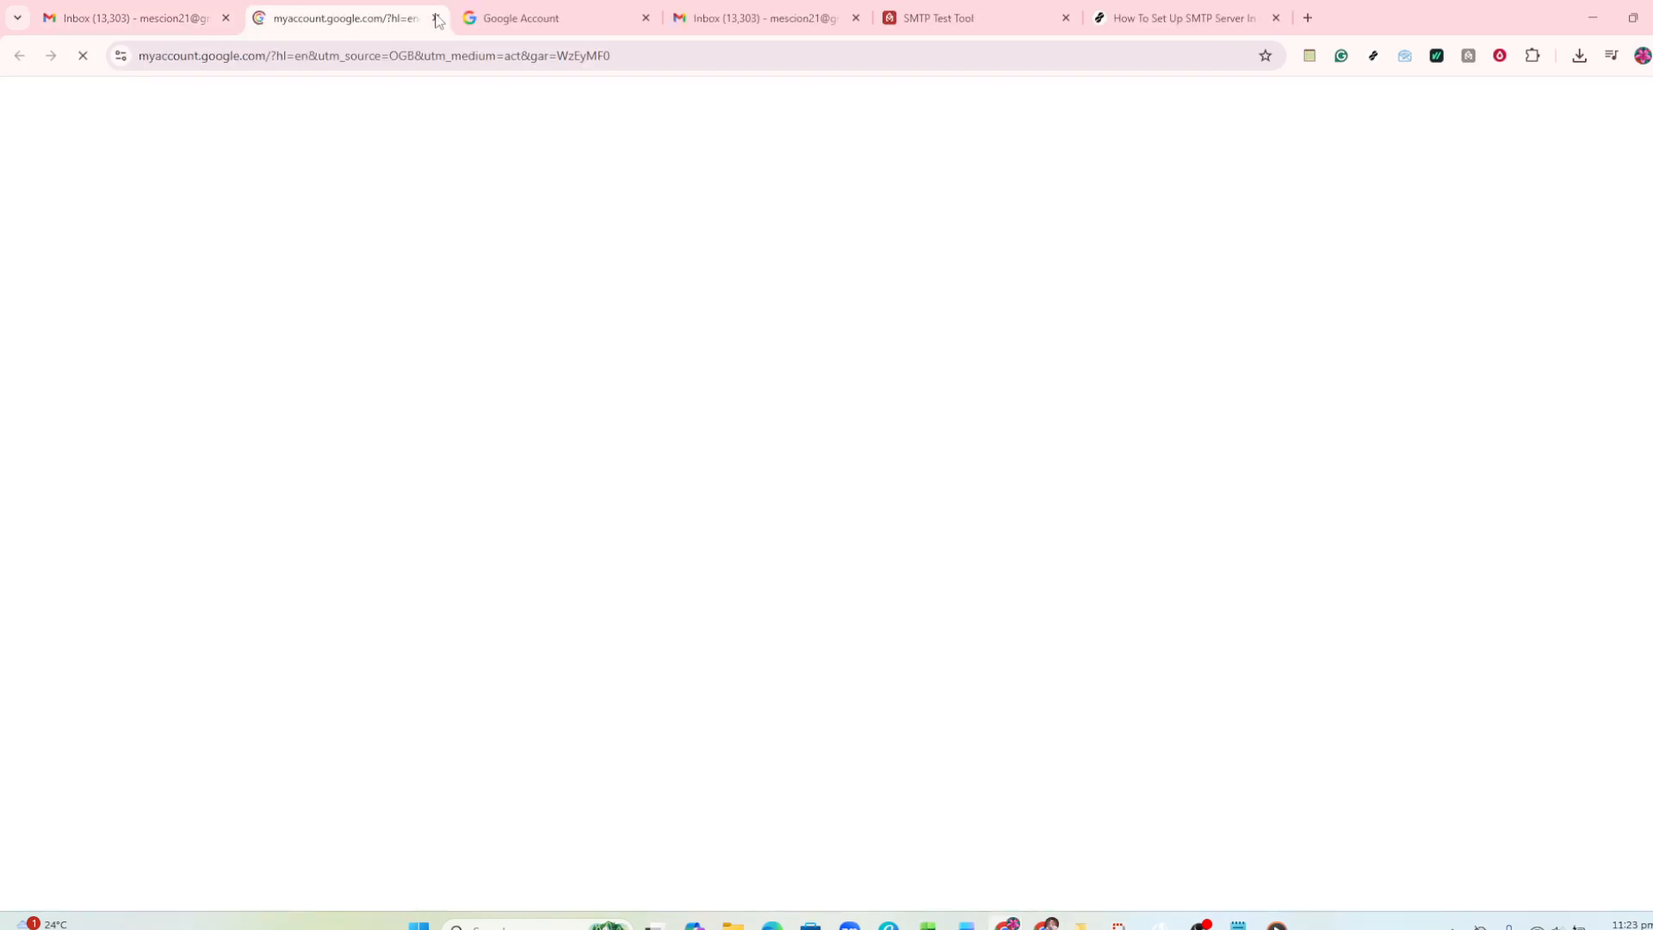
click(492, 19)
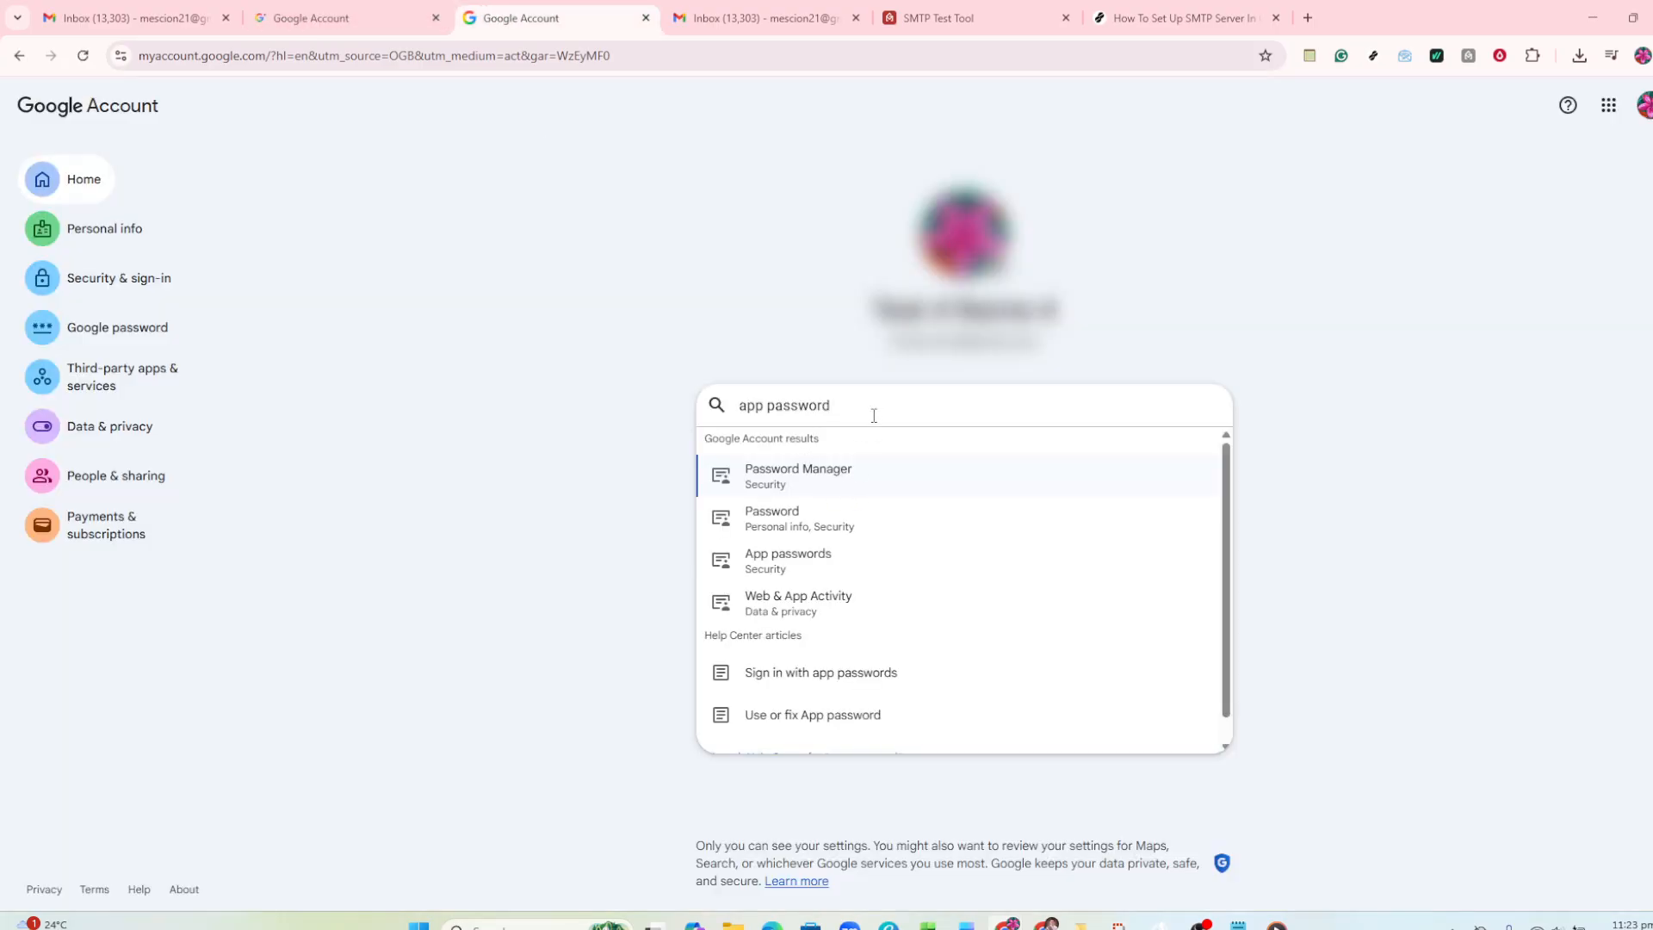
click(797, 558)
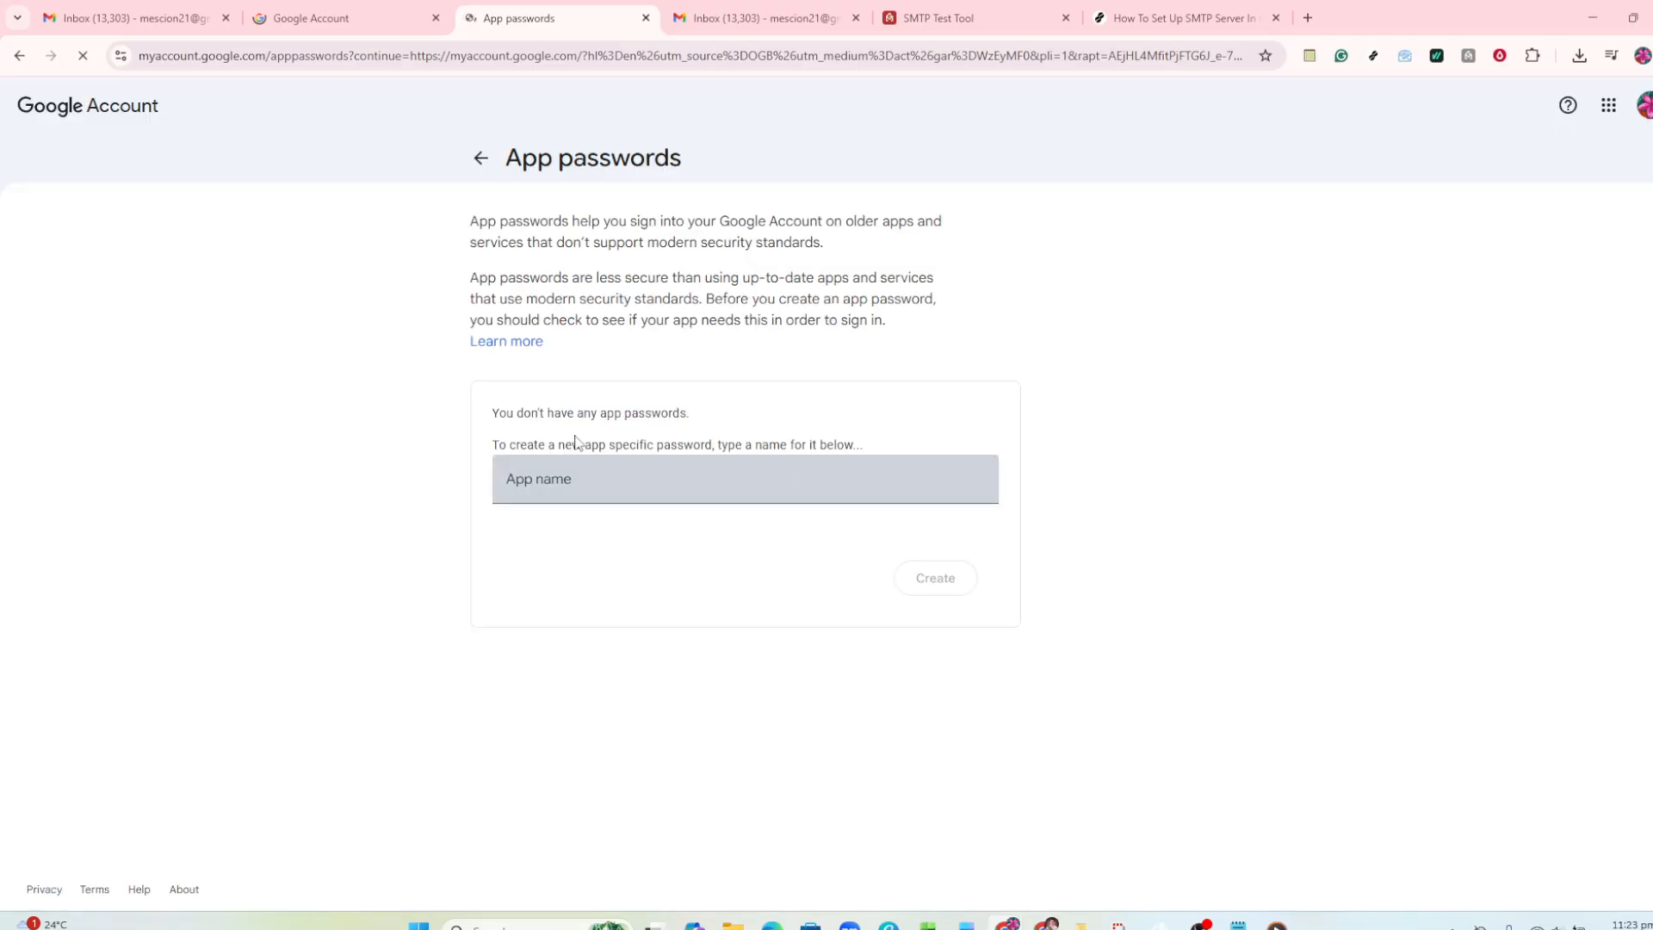
- Create an app password named SMTP, copy the generated password and close its dialog
click(558, 479)
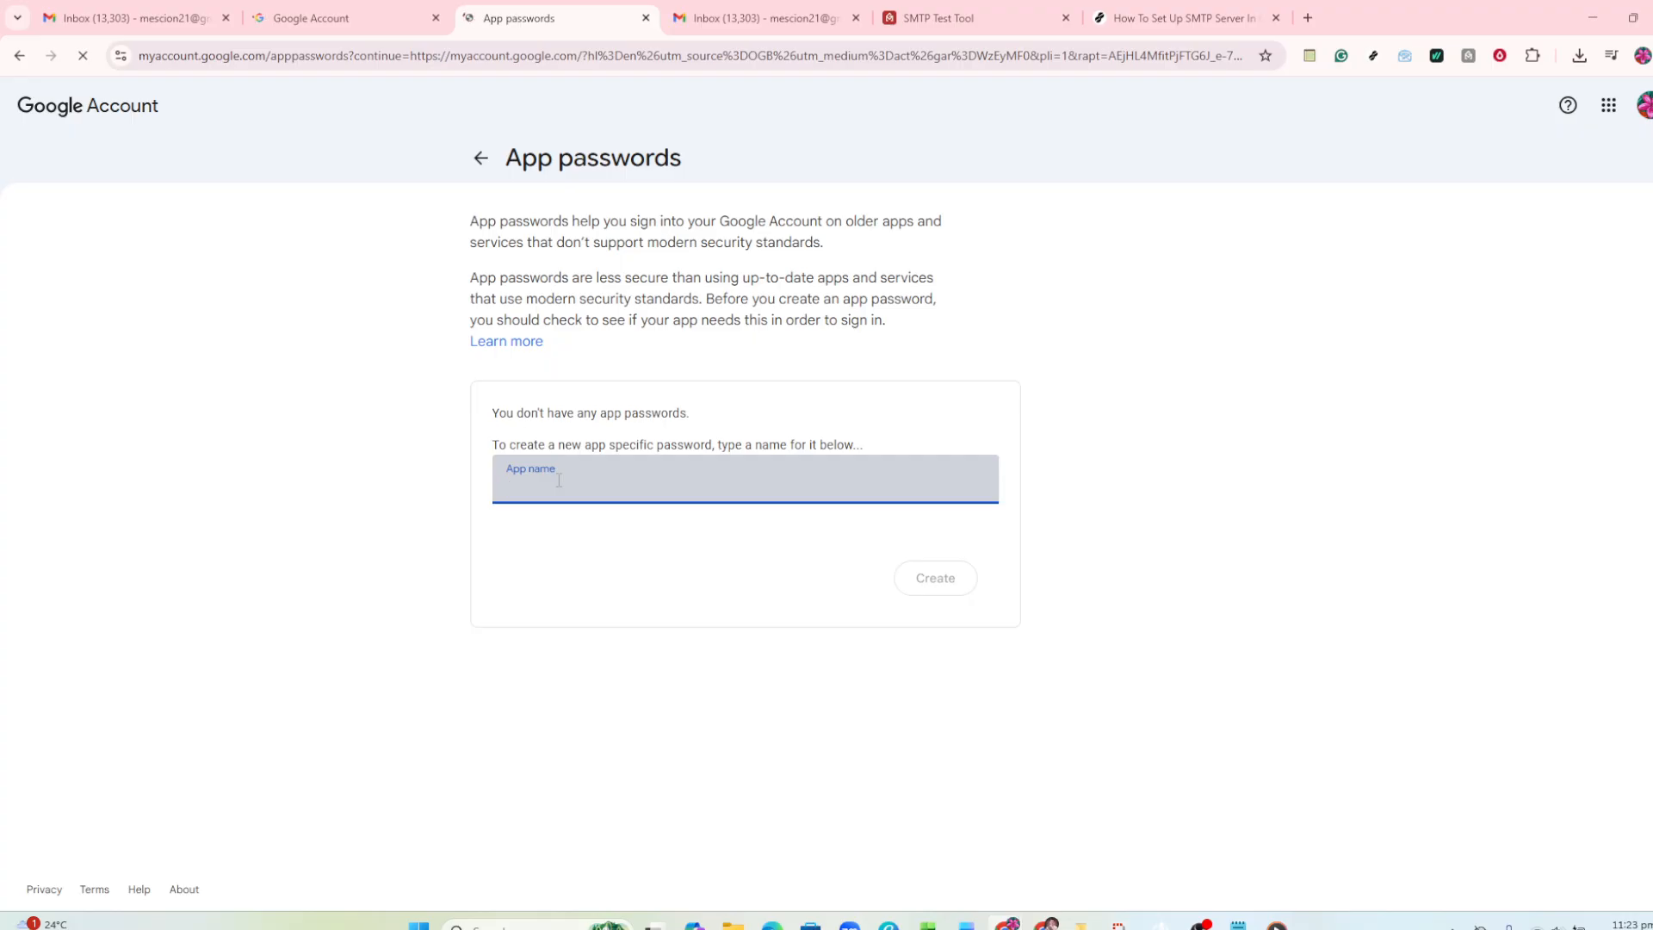
text(SMTP)
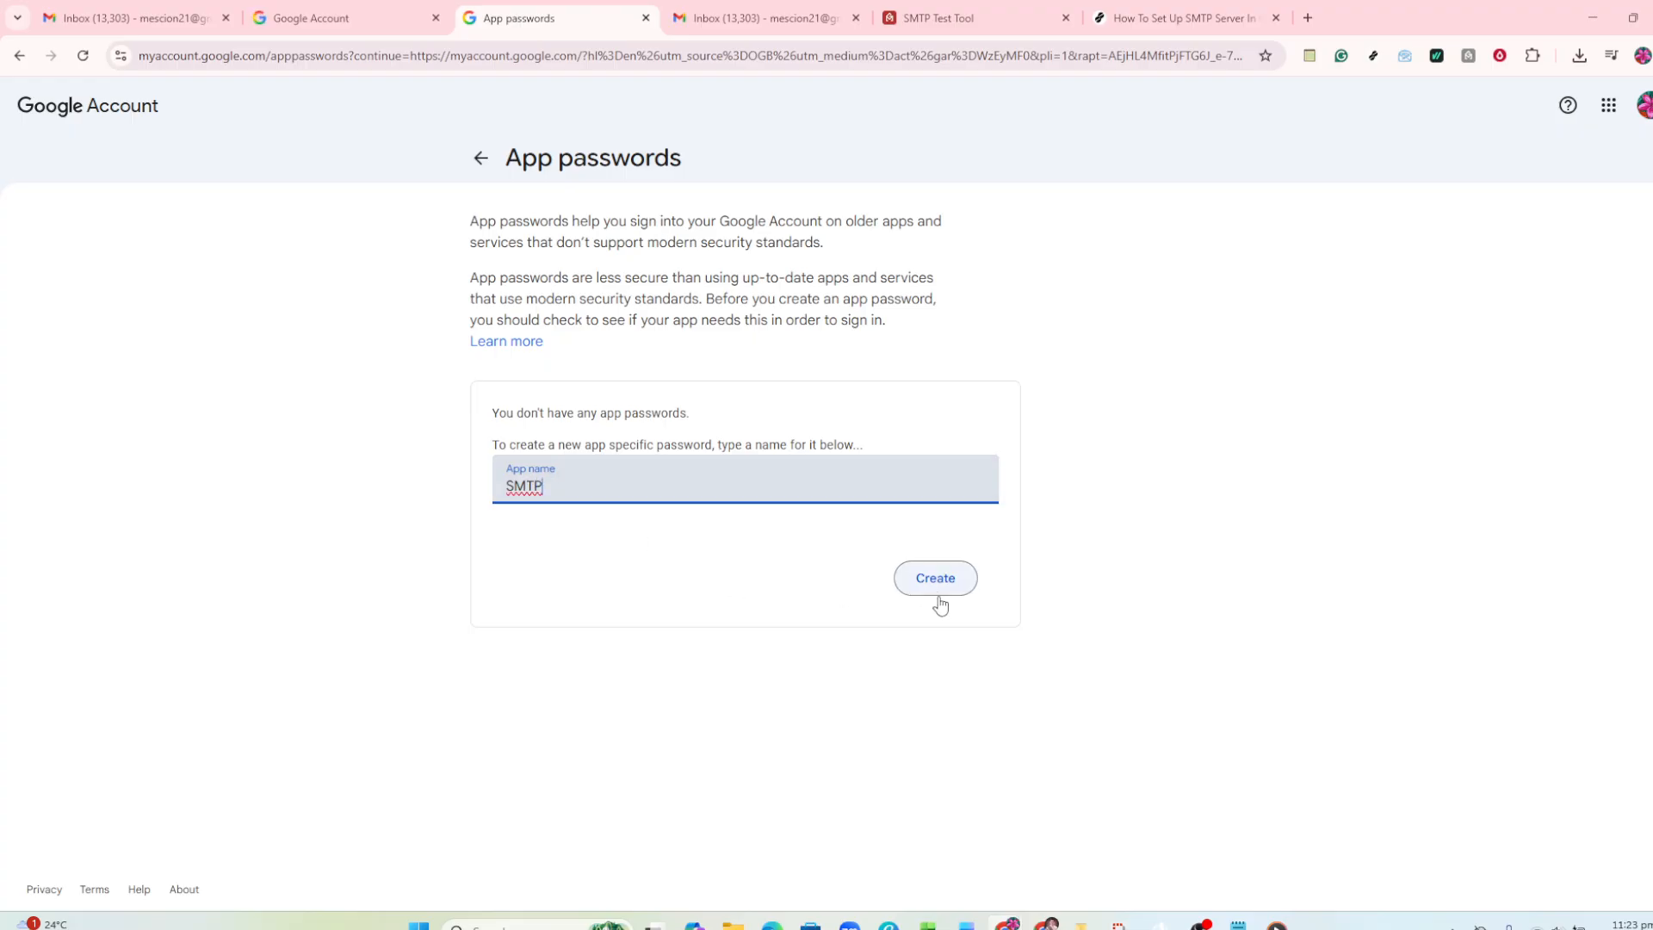
click(914, 585)
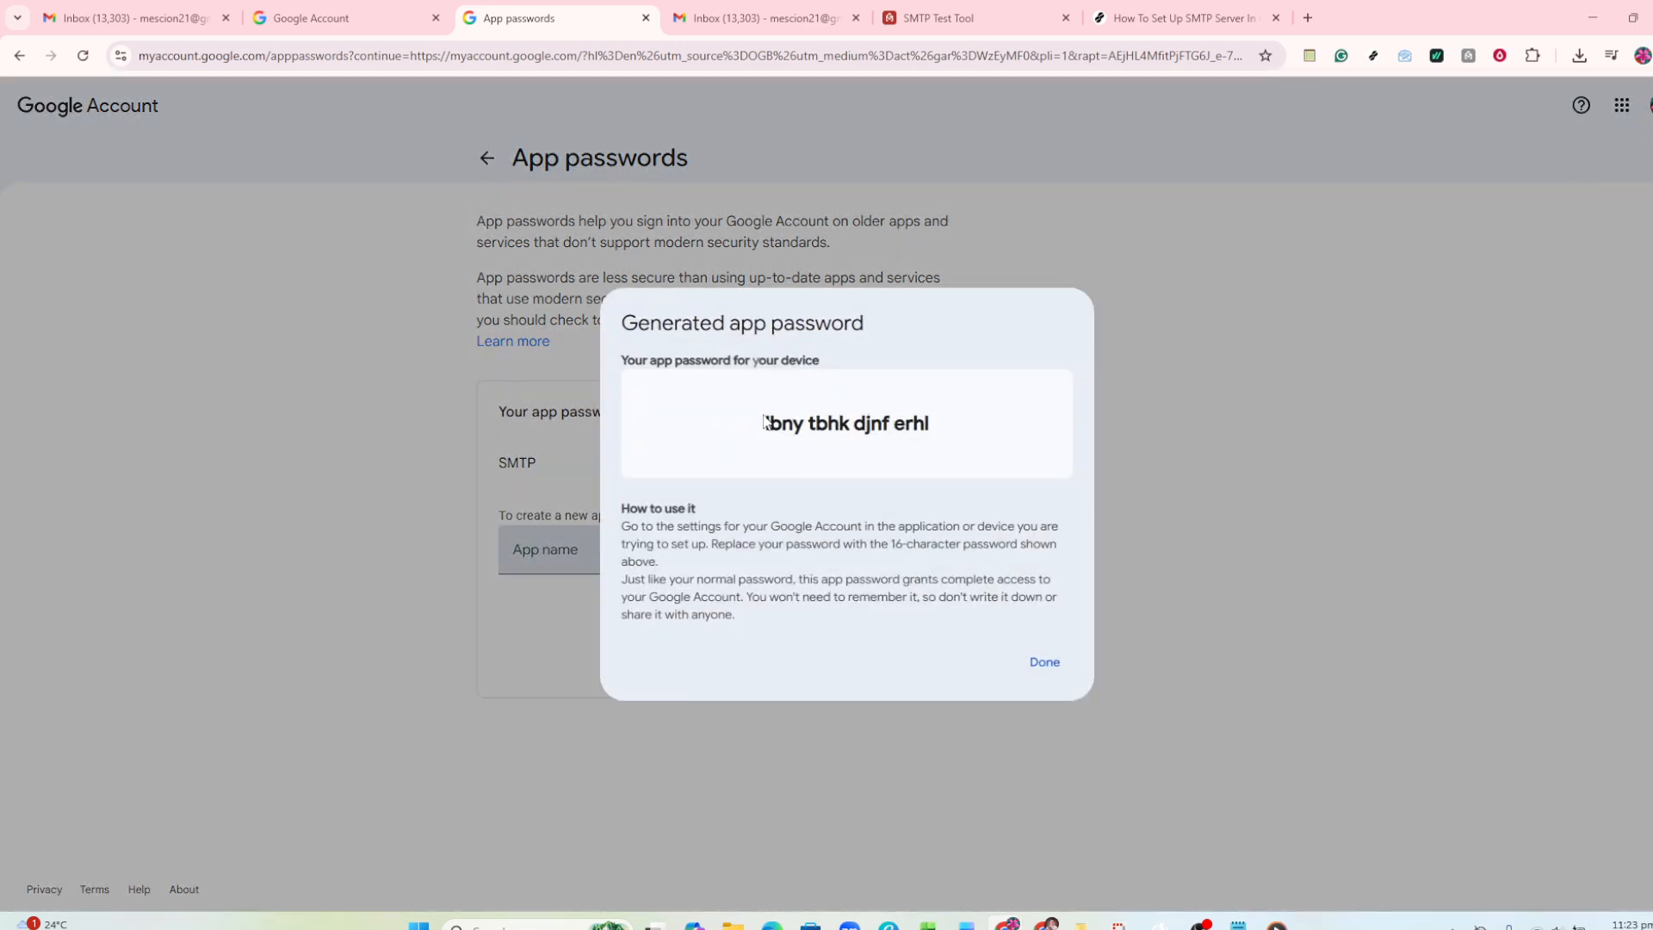
drag(763, 421, 942, 419)
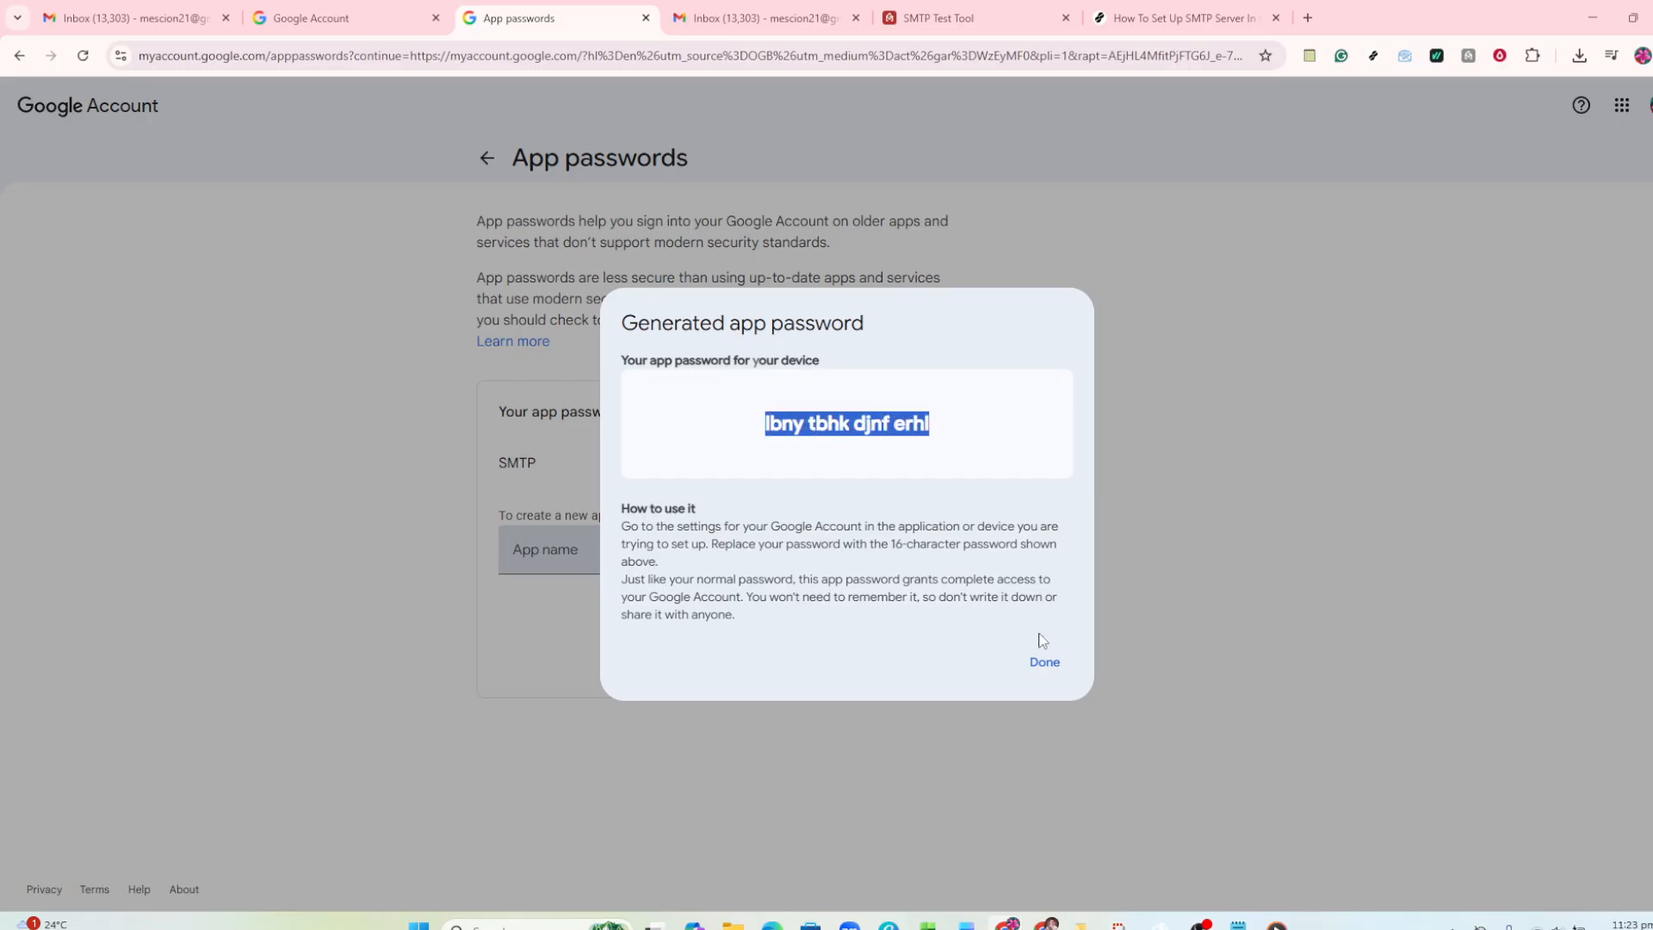
click(1044, 669)
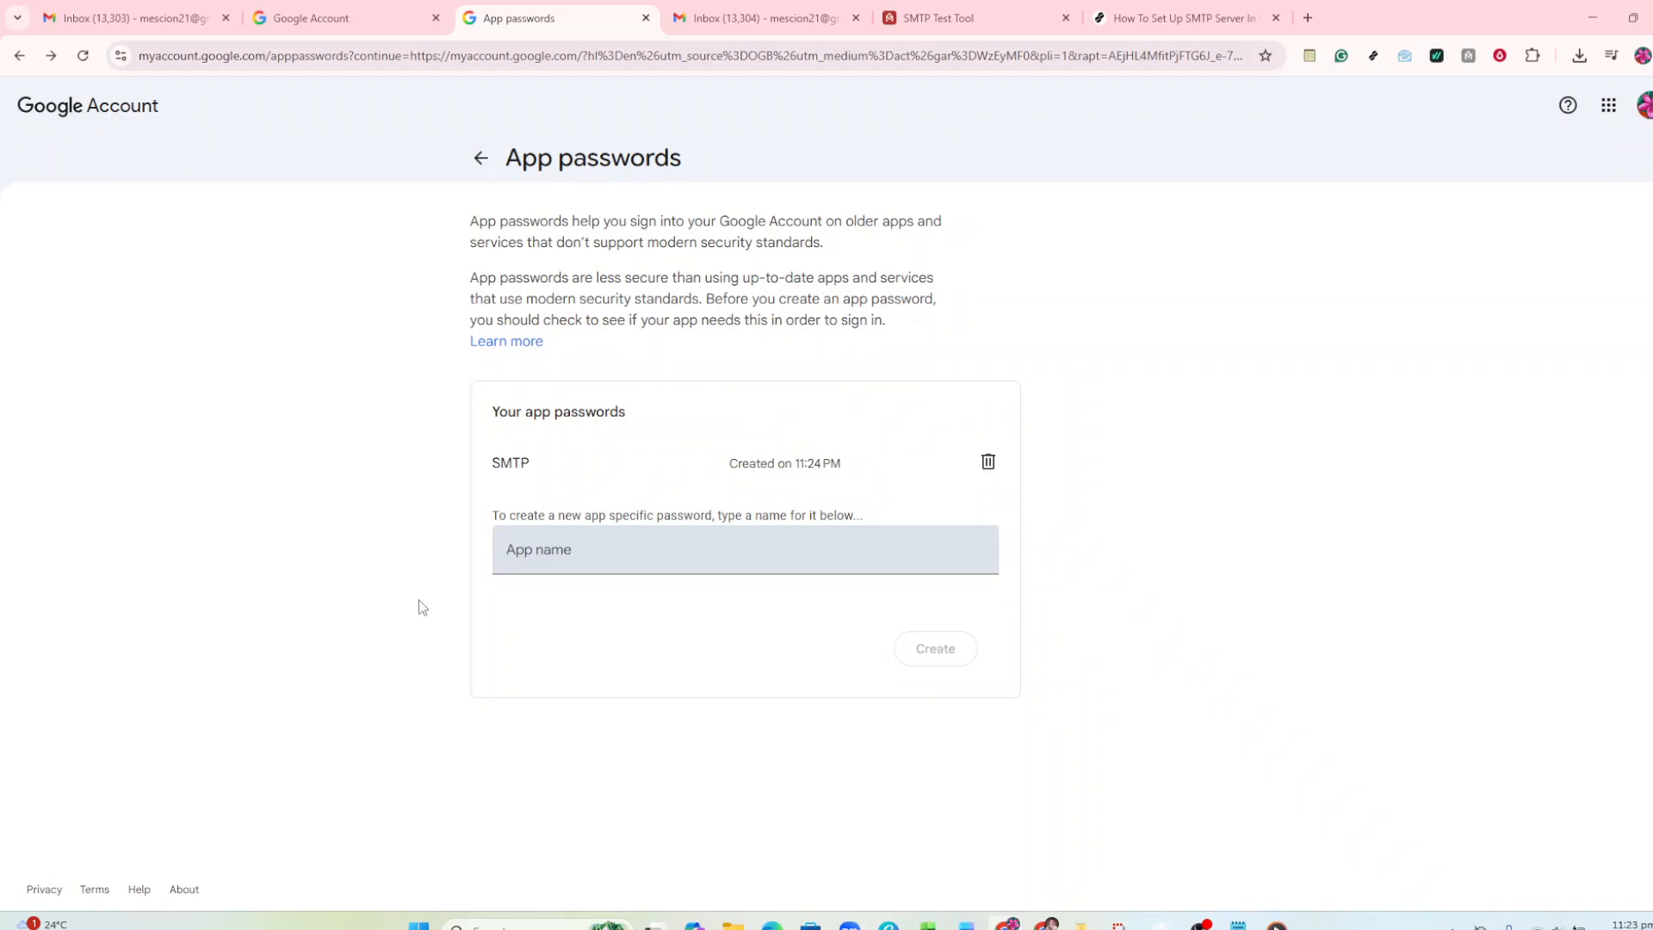
- Switch to the GMass SMTP Test Tool and paste the copied app password into the Password field
click(923, 6)
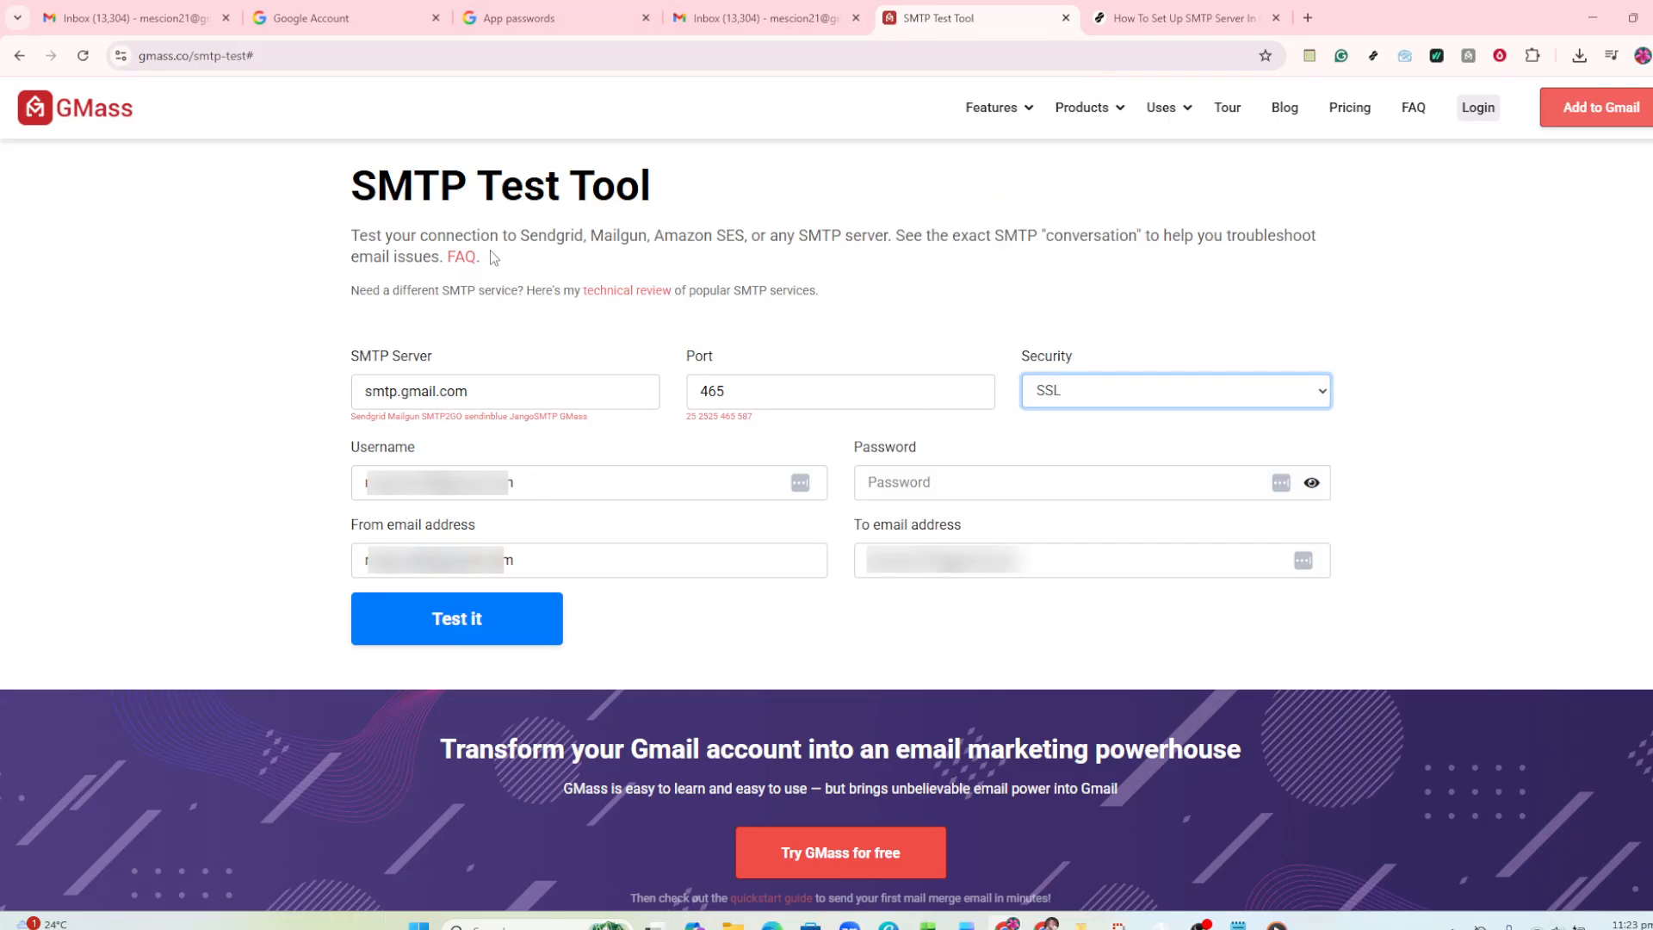
click(481, 396)
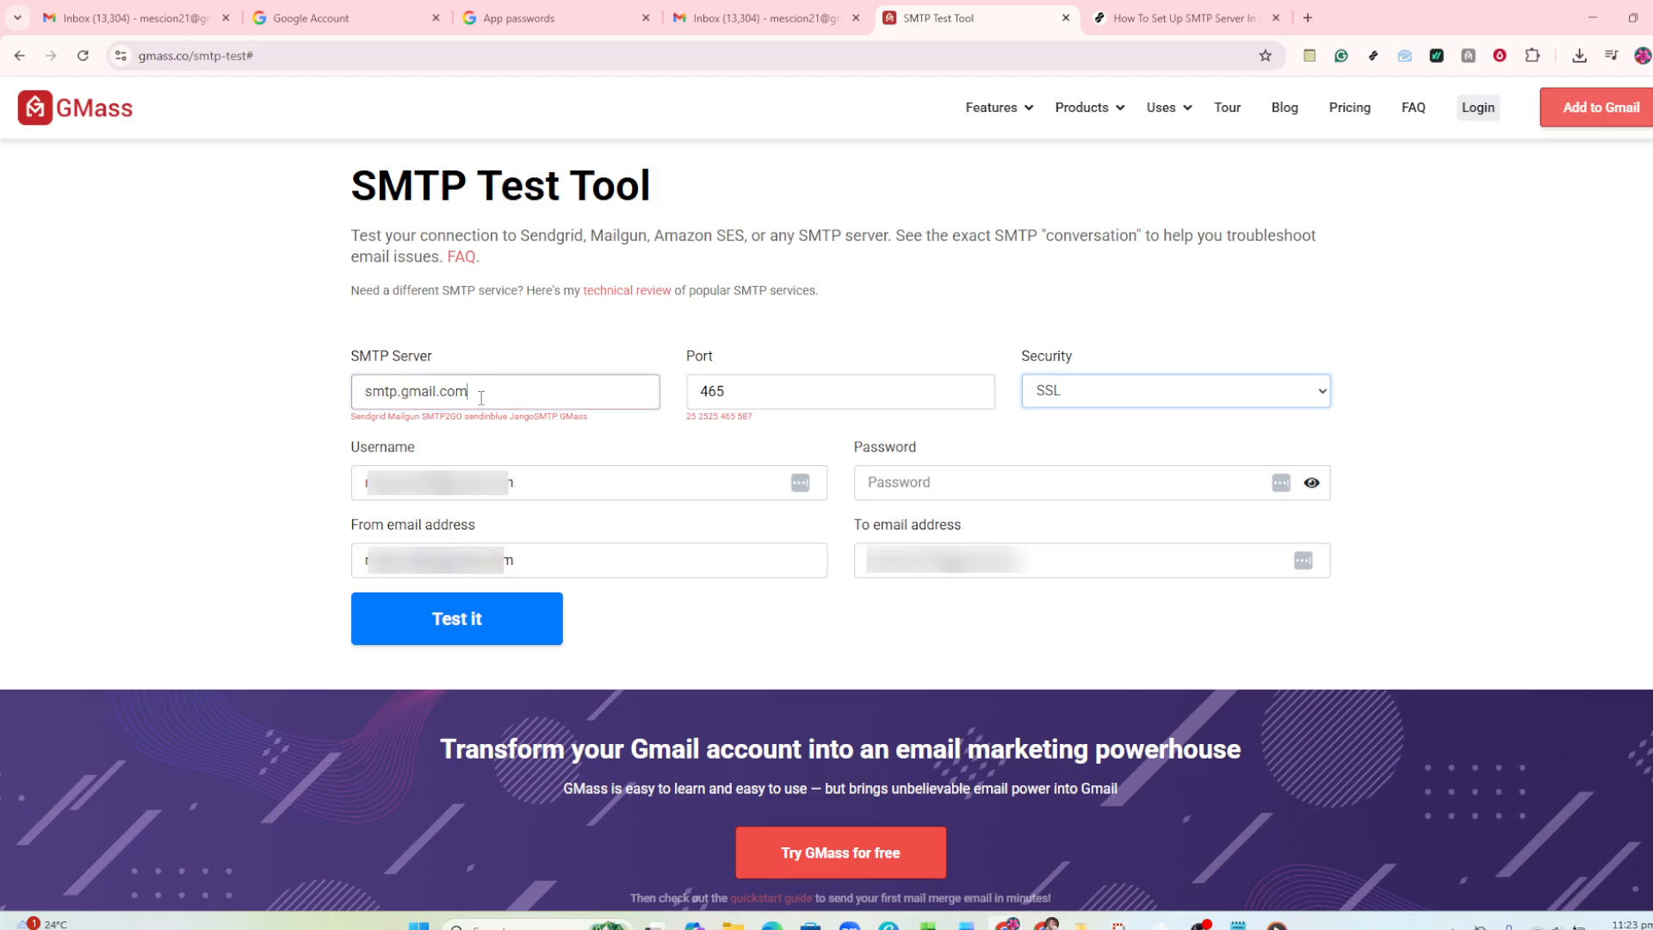
click(886, 482)
key(ctrl+v)
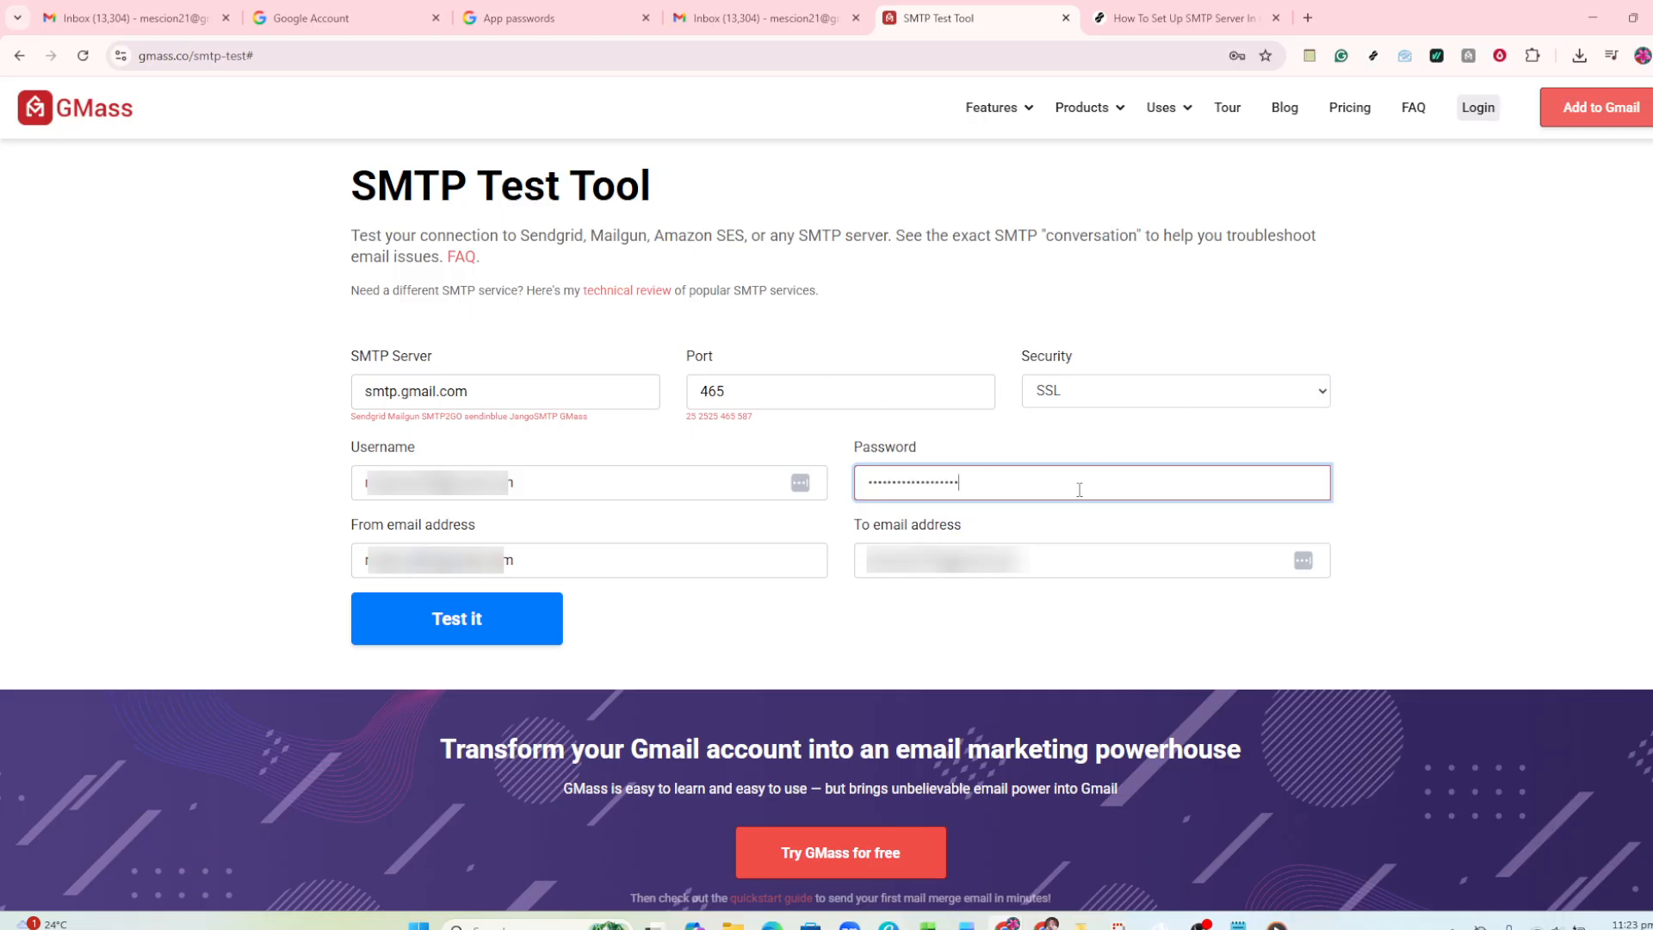
- Reveal the pasted app password to check it, and hide it again
click(1386, 479)
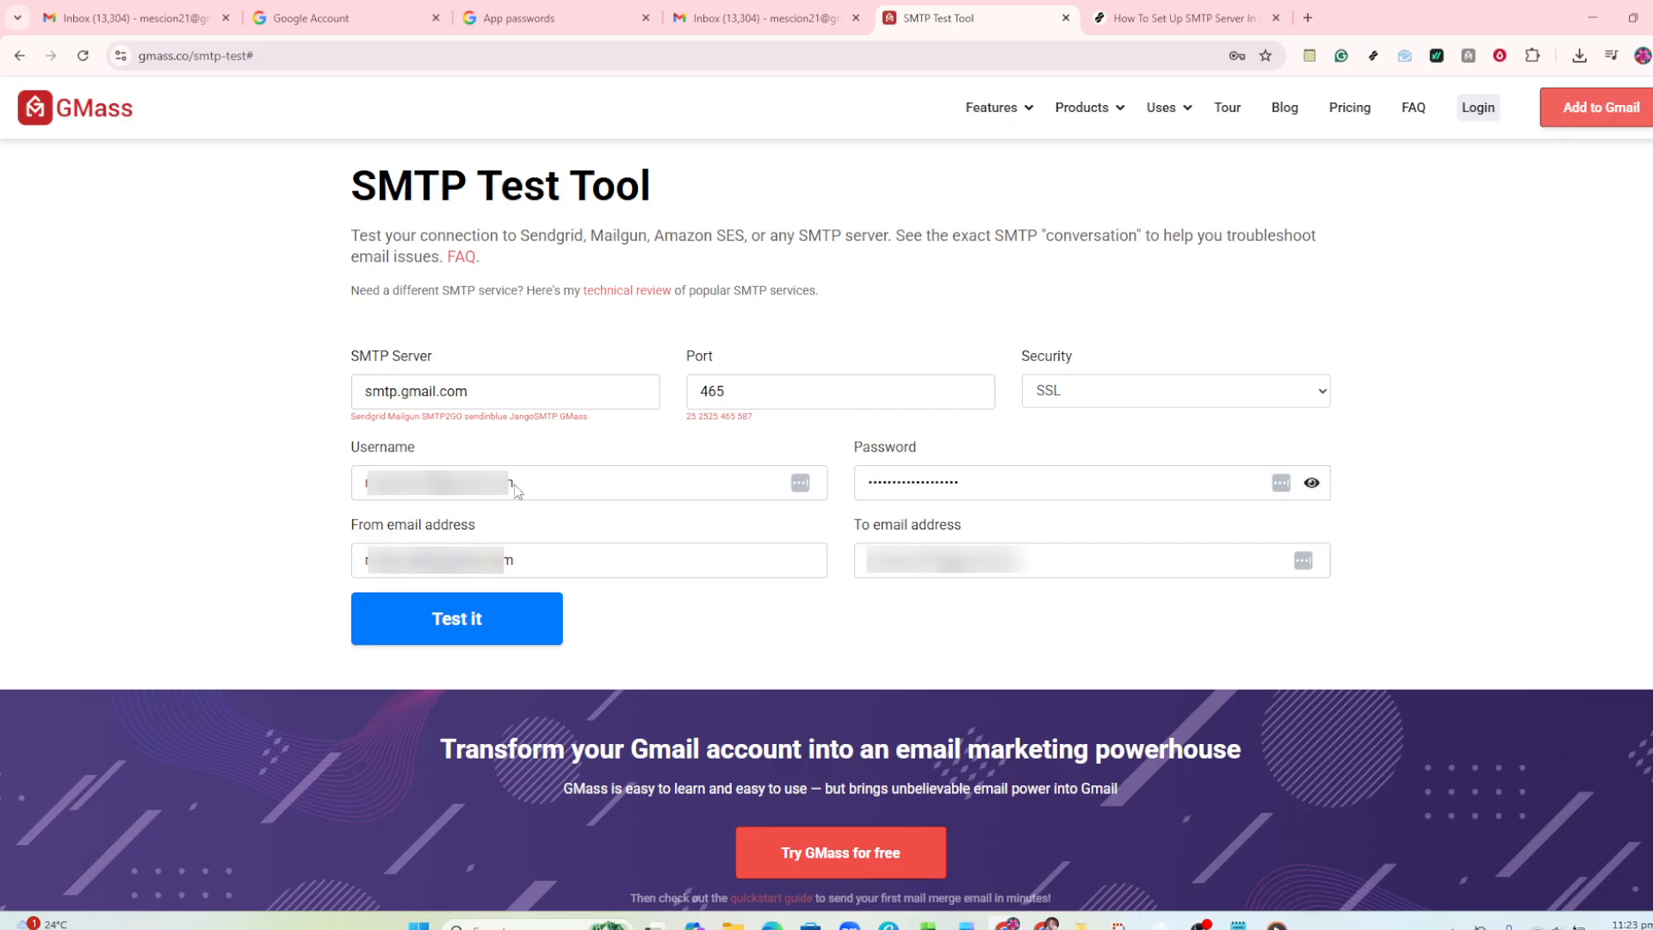
click(1311, 484)
click(899, 485)
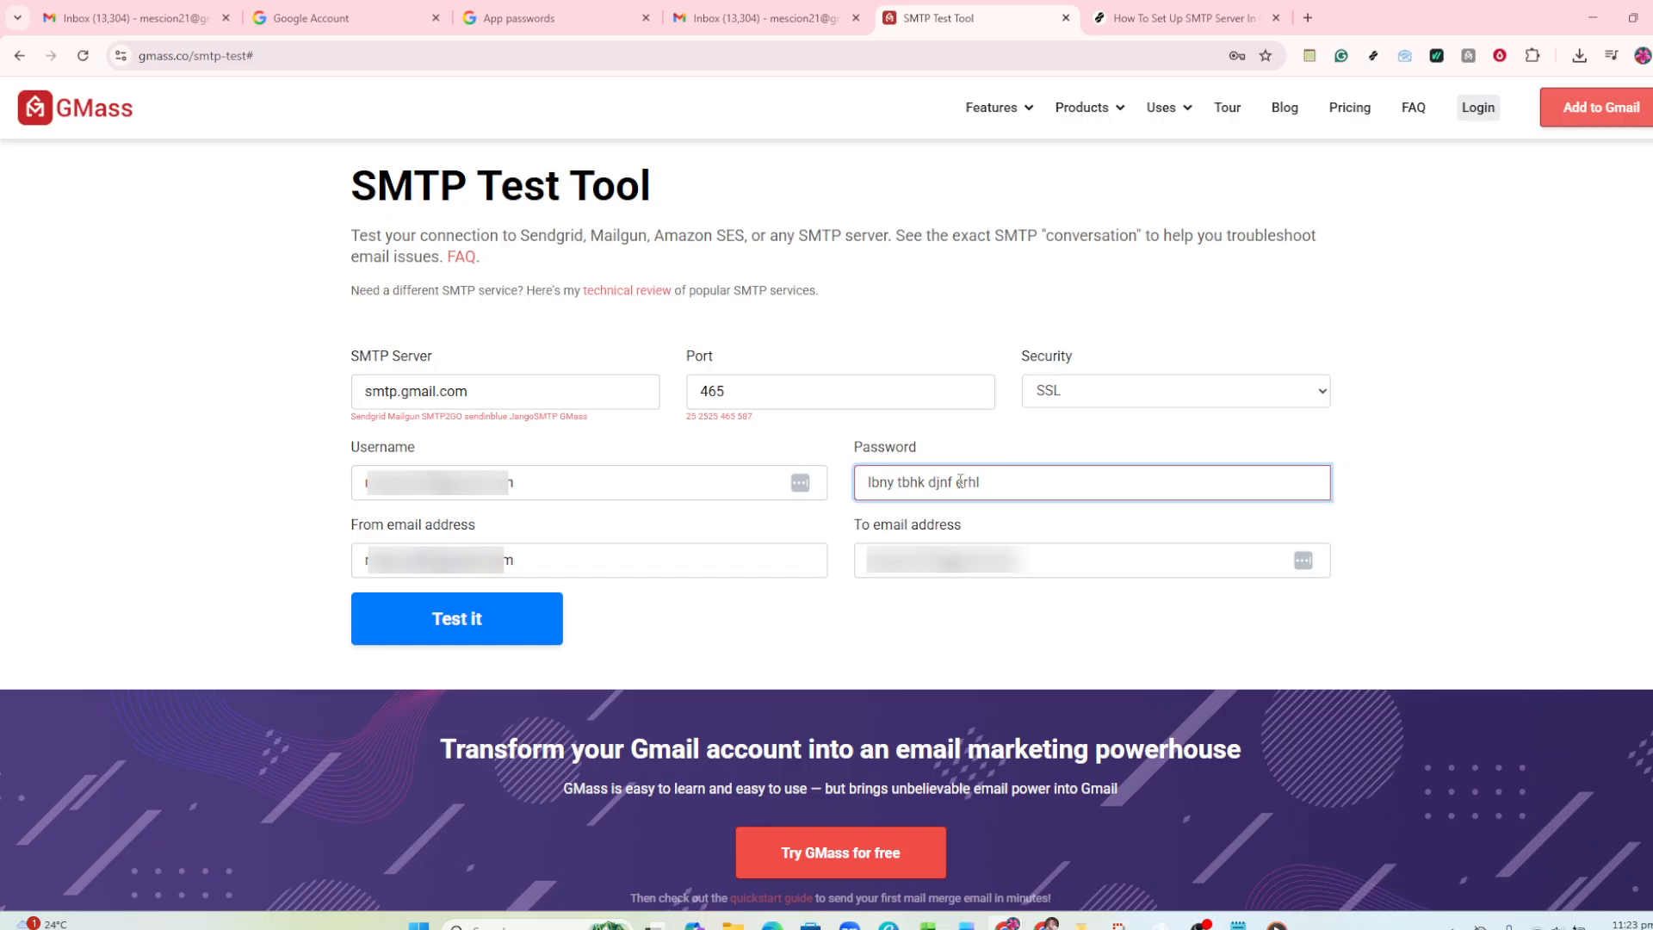
click(1532, 481)
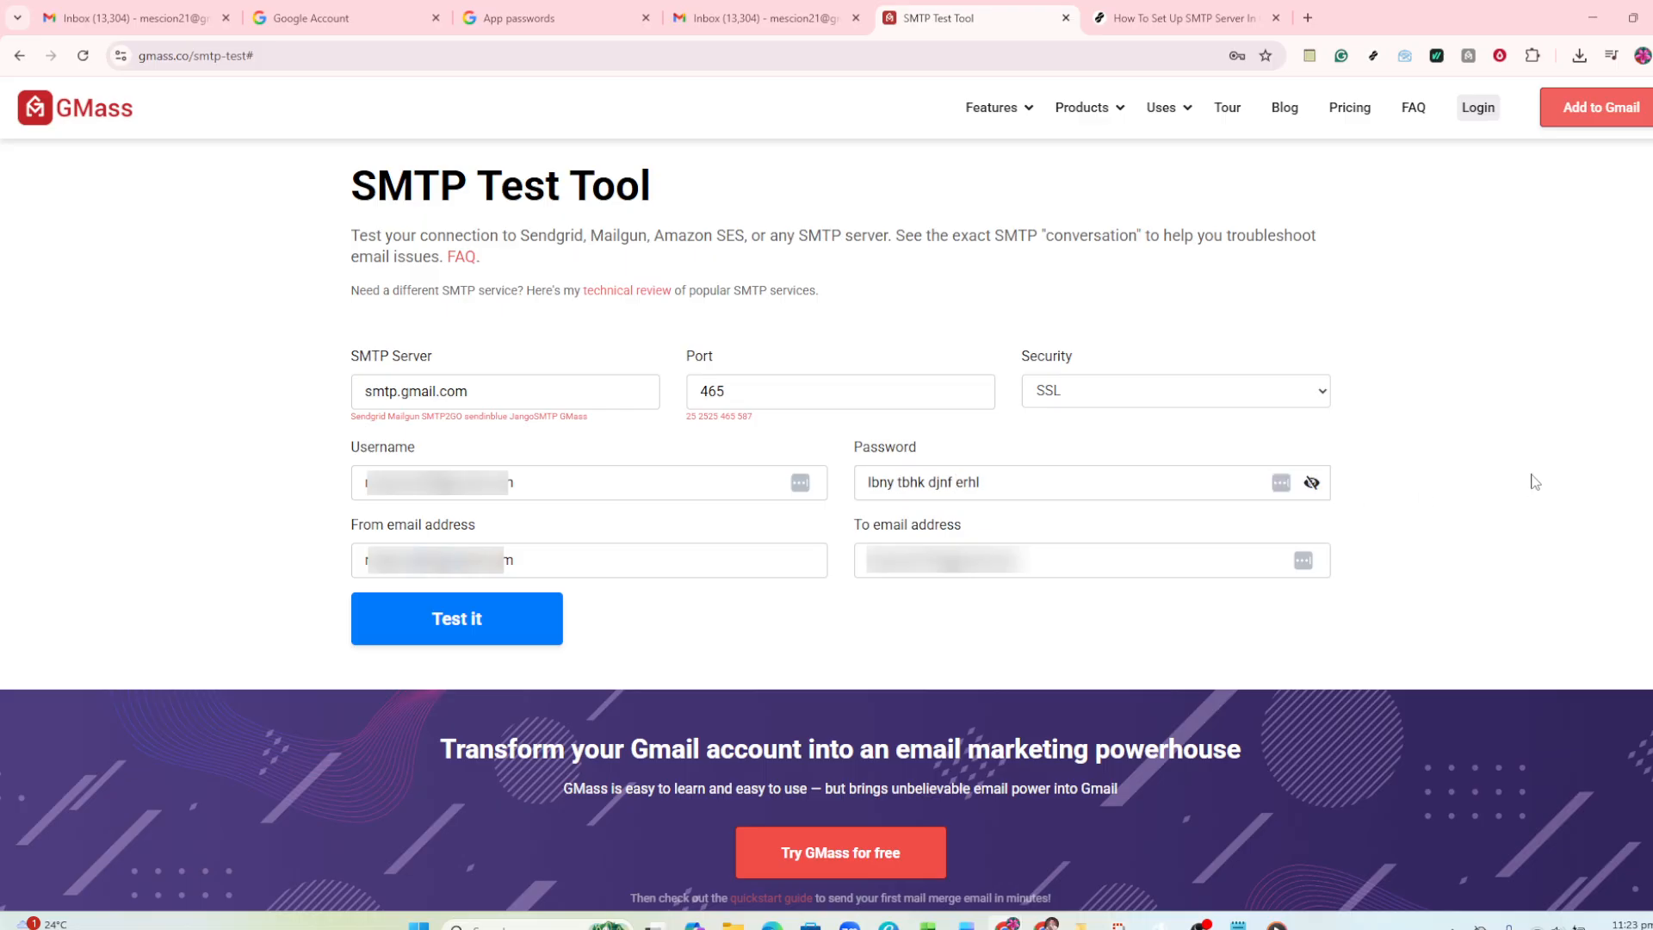
click(1310, 485)
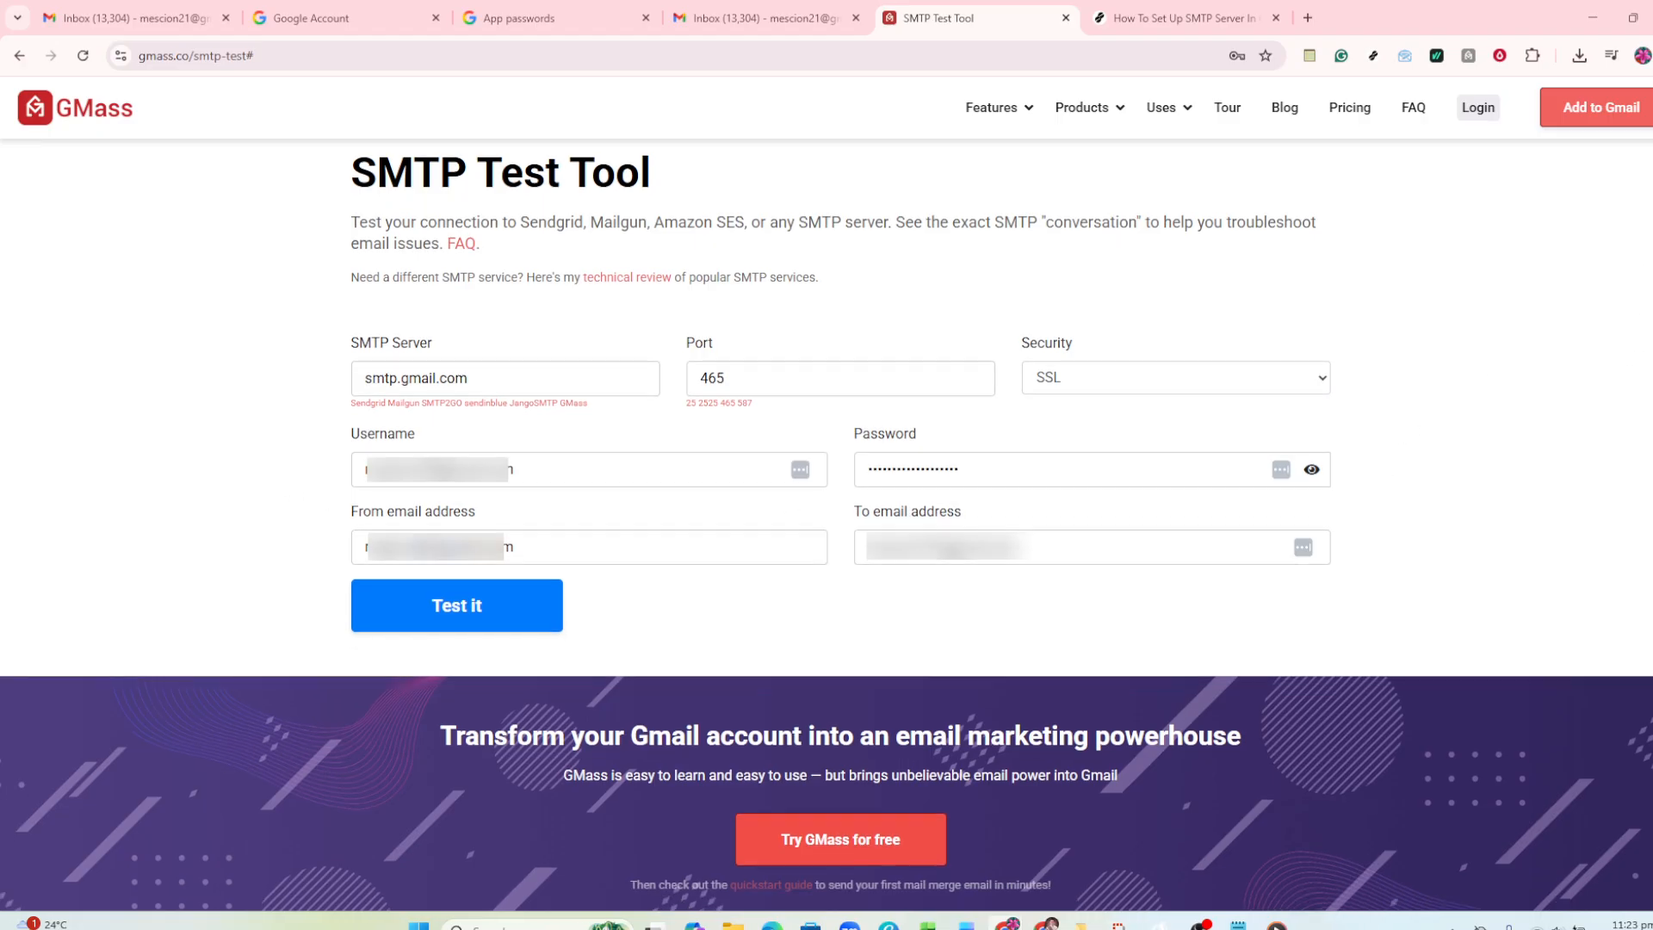
- Run the SMTP test with the Gmail server, port, security and address settings in the form
scroll(826, 534, down, 3)
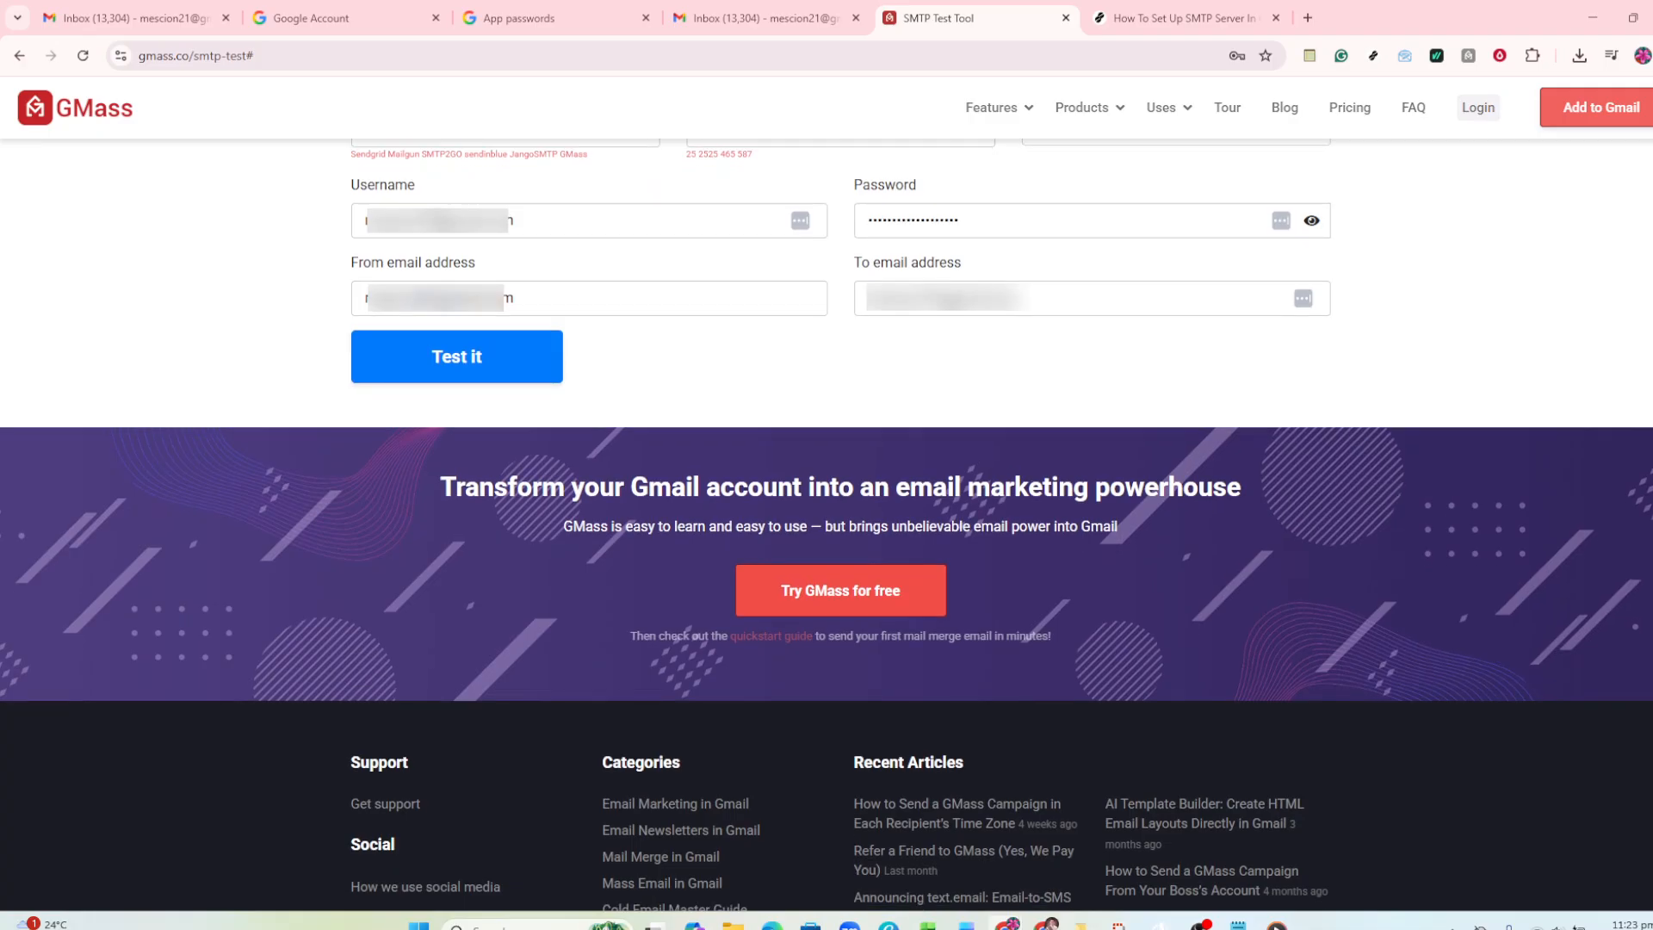
scroll(827, 526, up, 2)
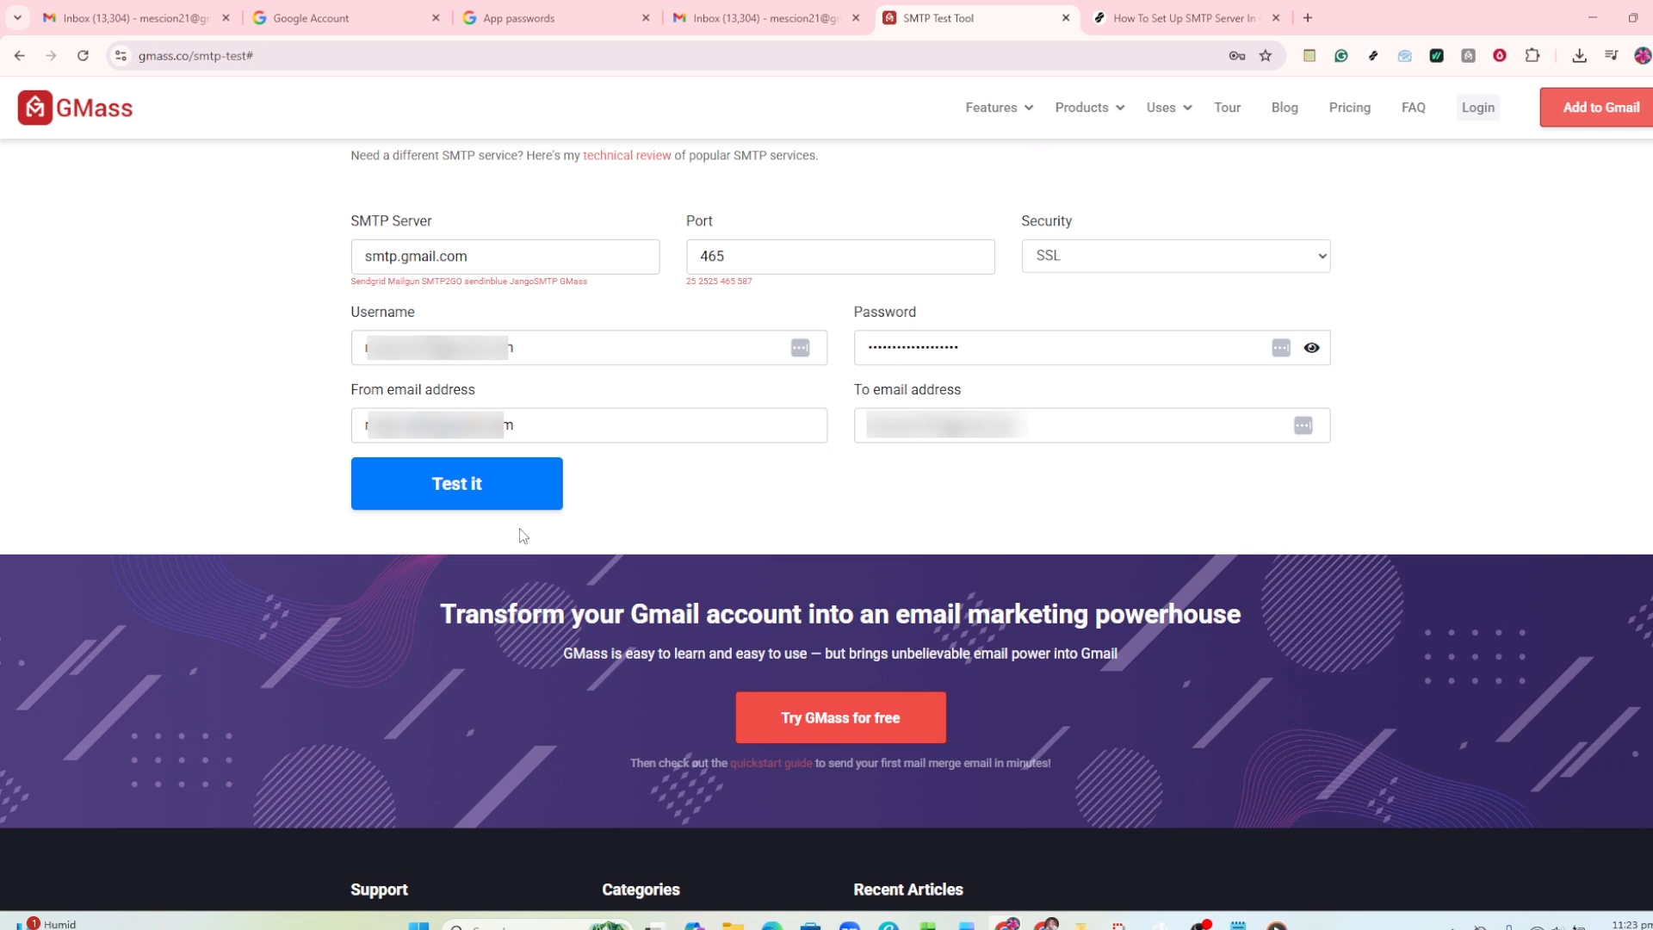
click(417, 485)
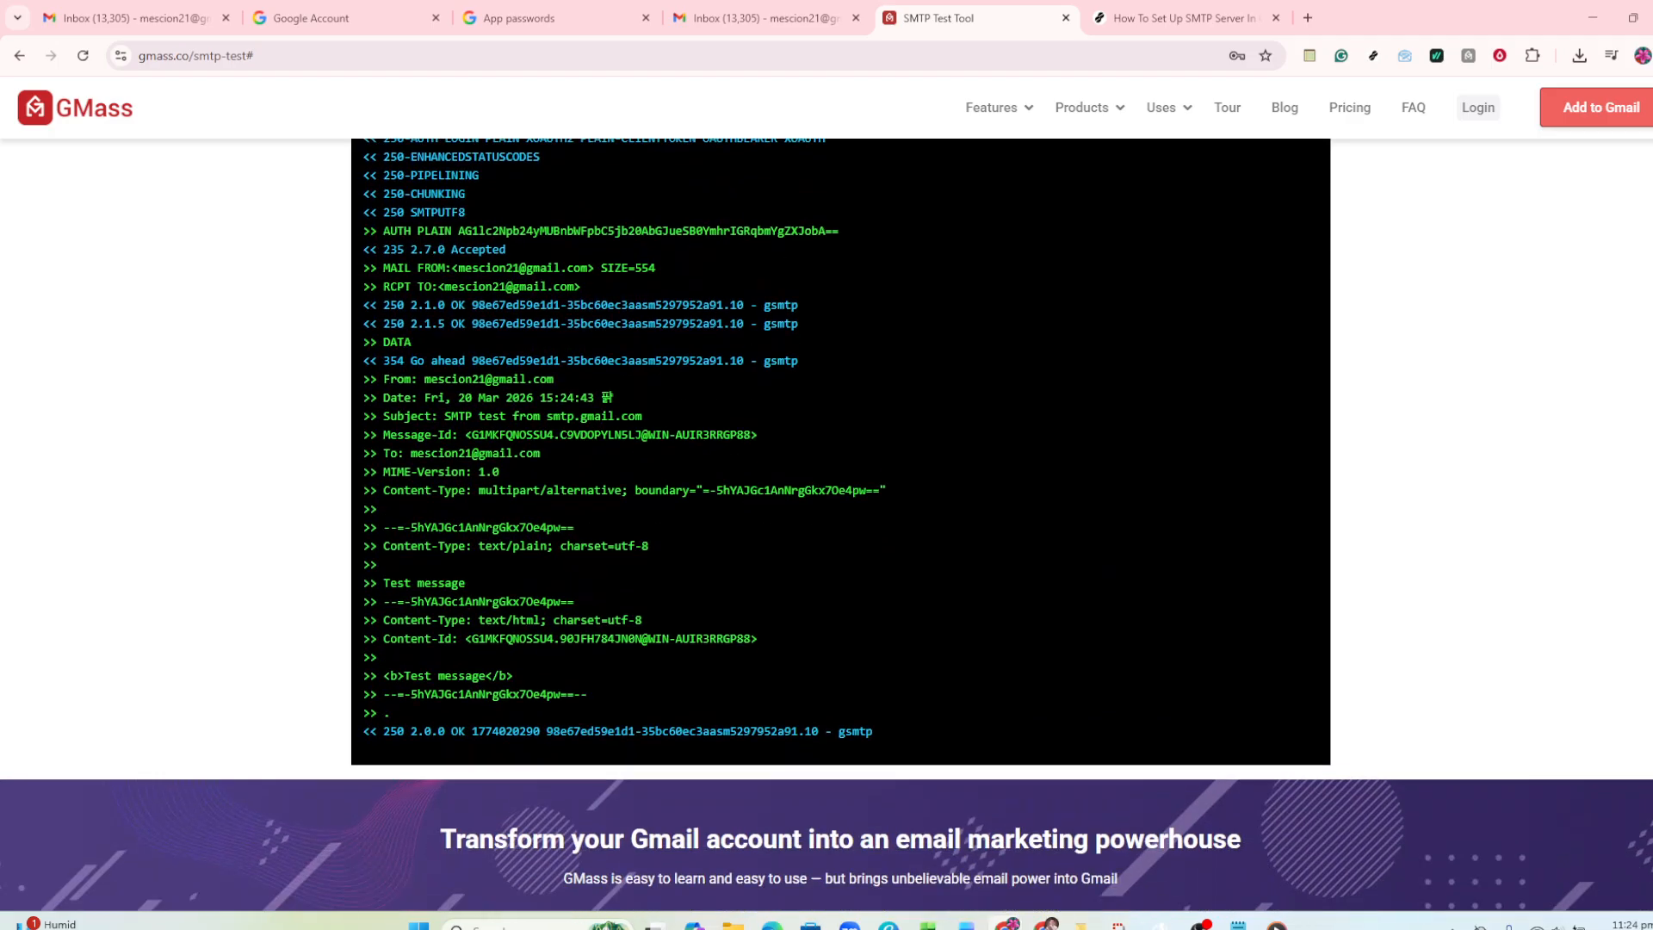
- Examine the SMTP conversation log of the test from the connection line to the server's final response
scroll(826, 525, up, 6)
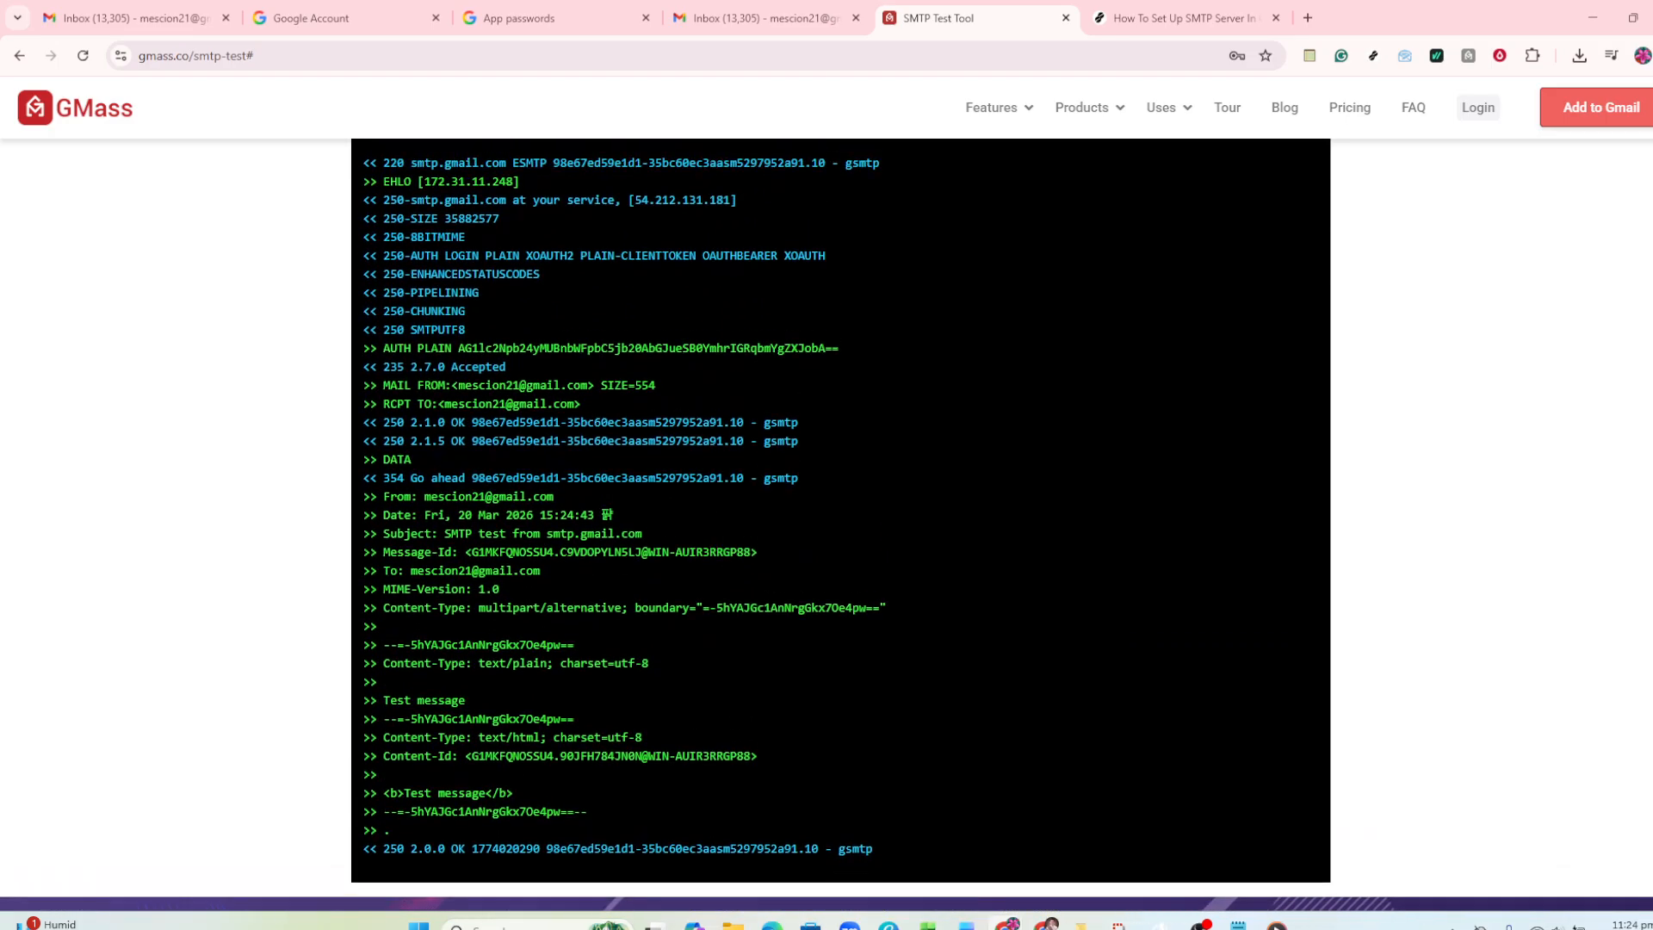
scroll(827, 524, up, 3)
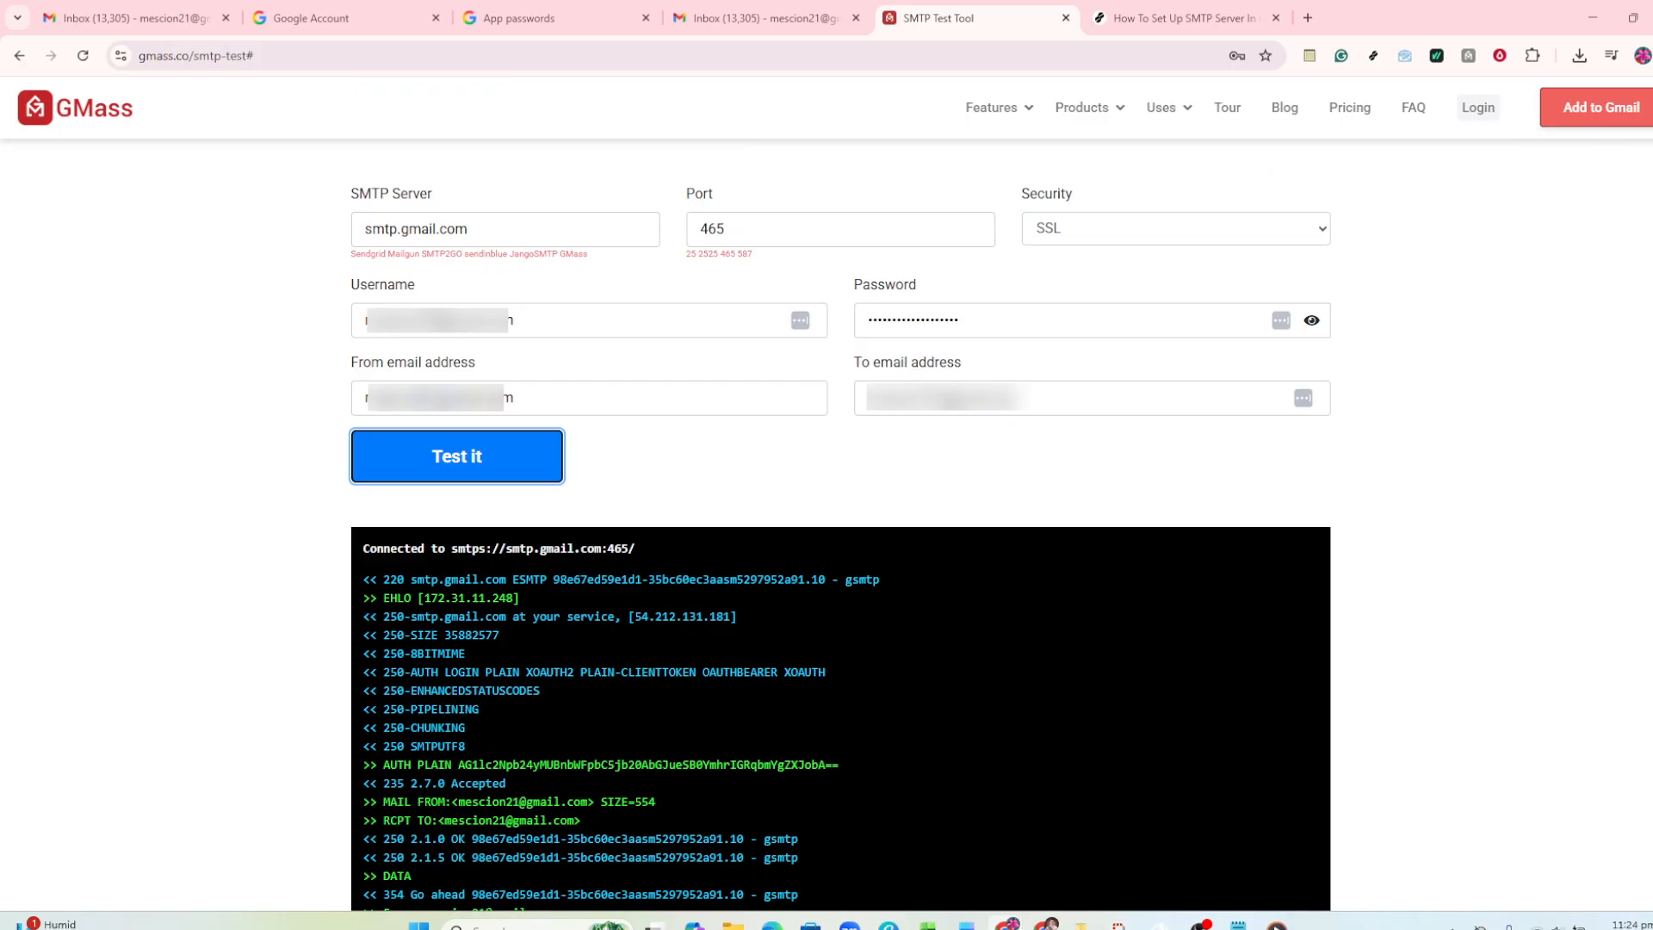
scroll(839, 533, down, 1)
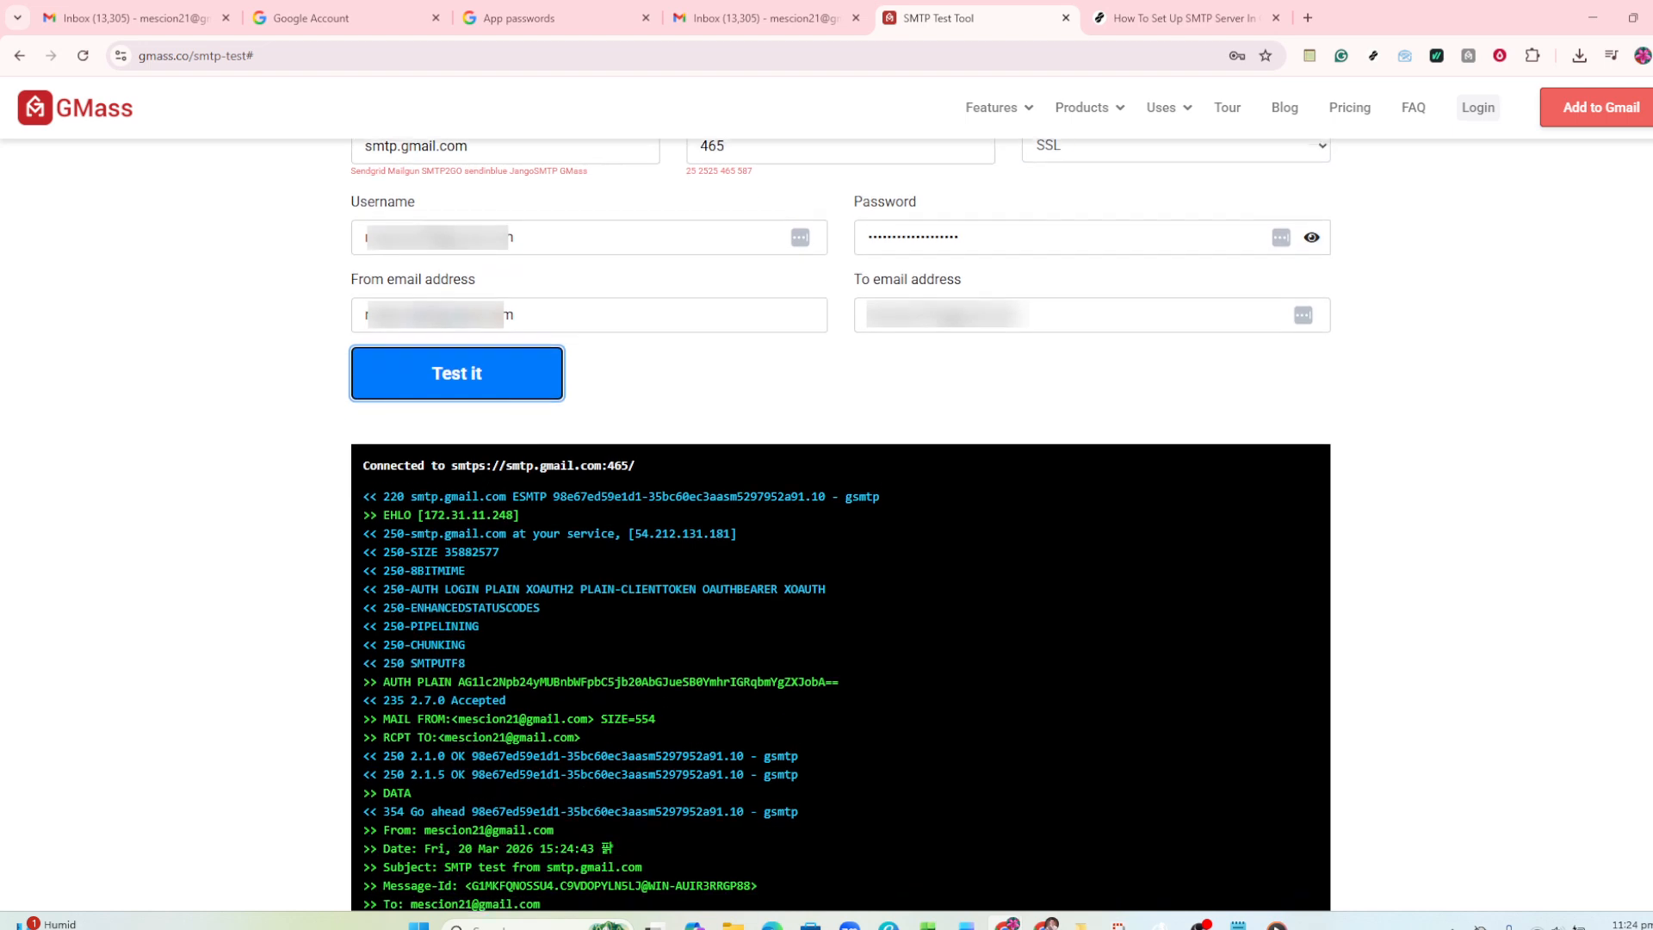
scroll(839, 534, down, 4)
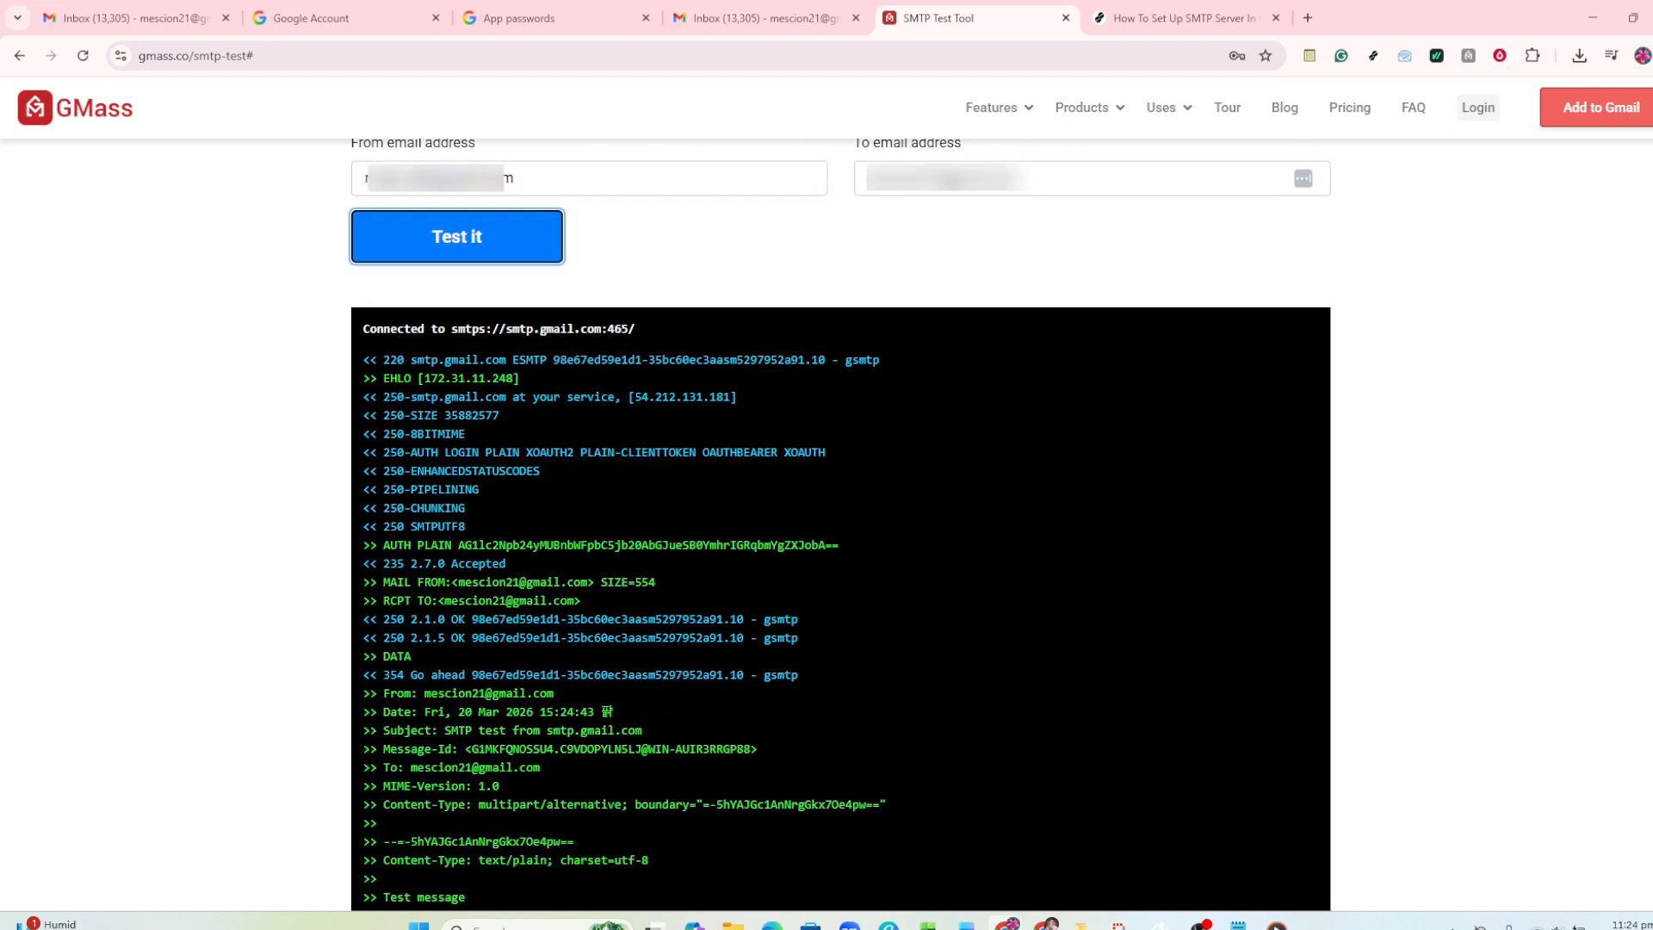
scroll(839, 534, down, 1)
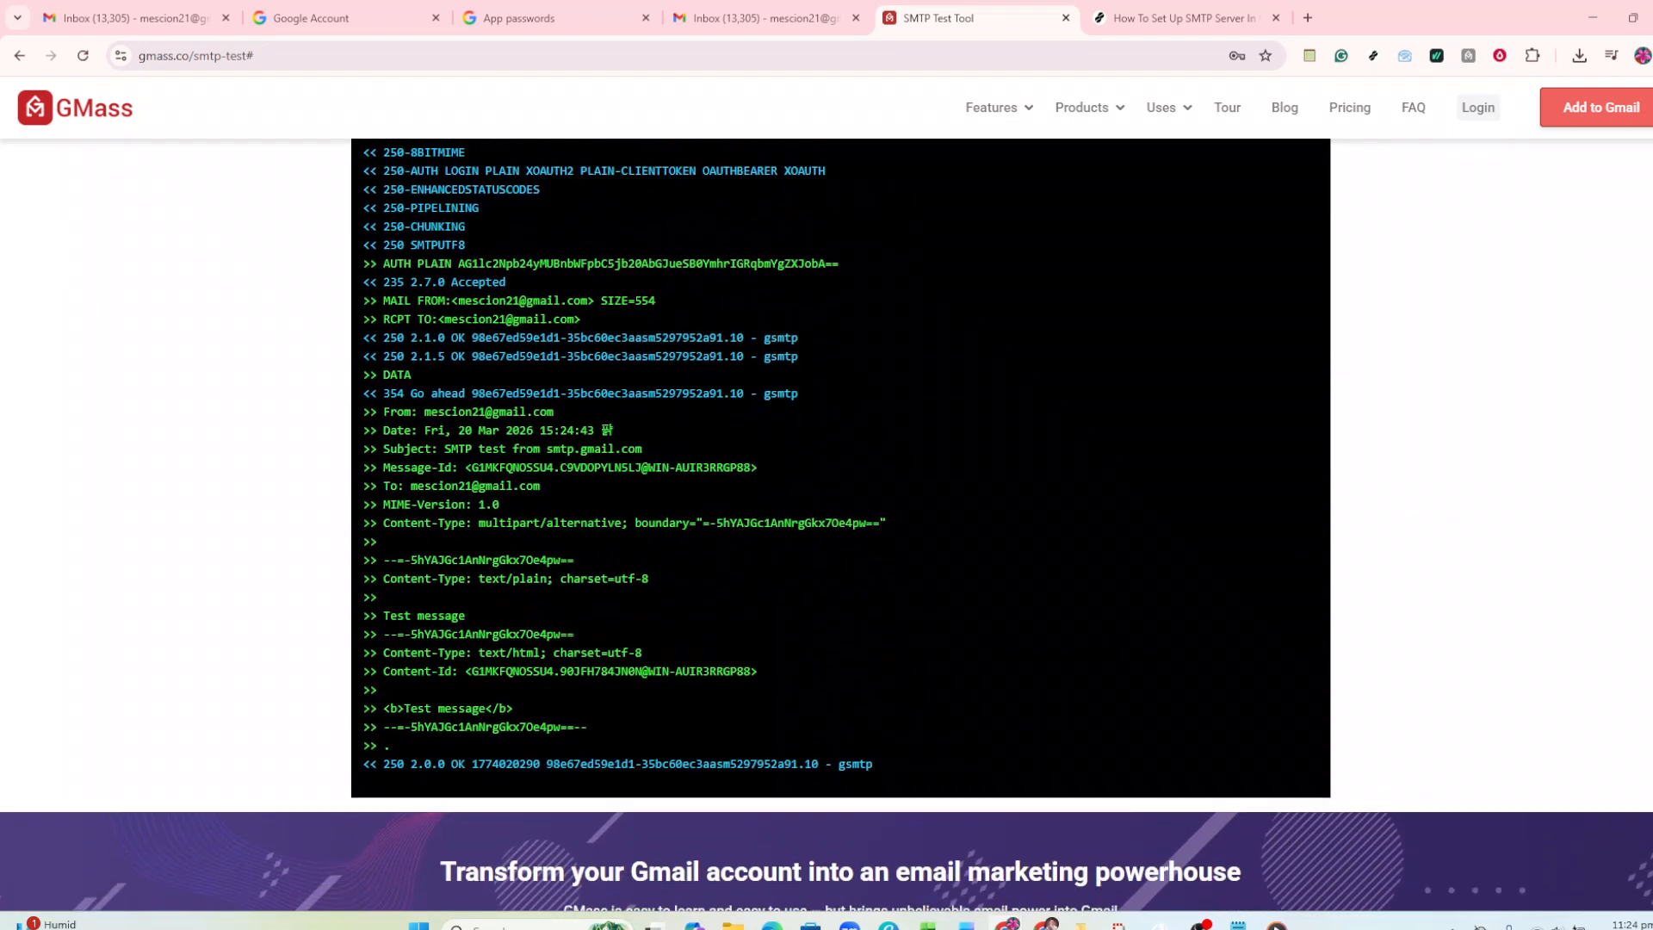
scroll(839, 525, up, 3)
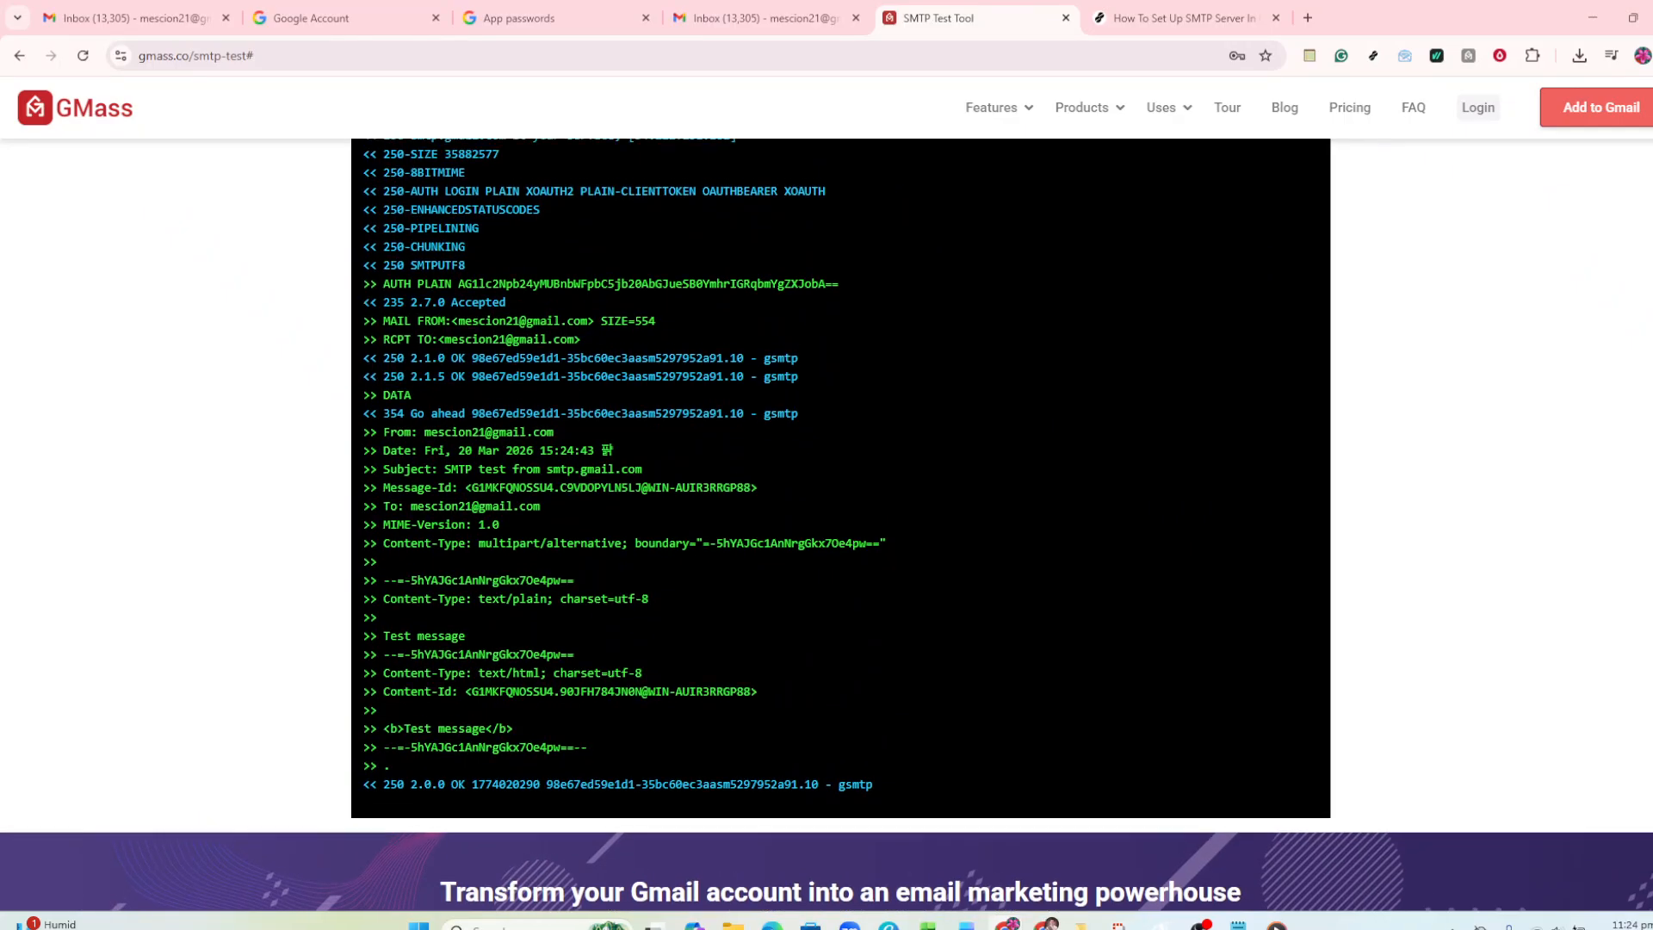
scroll(839, 525, up, 3)
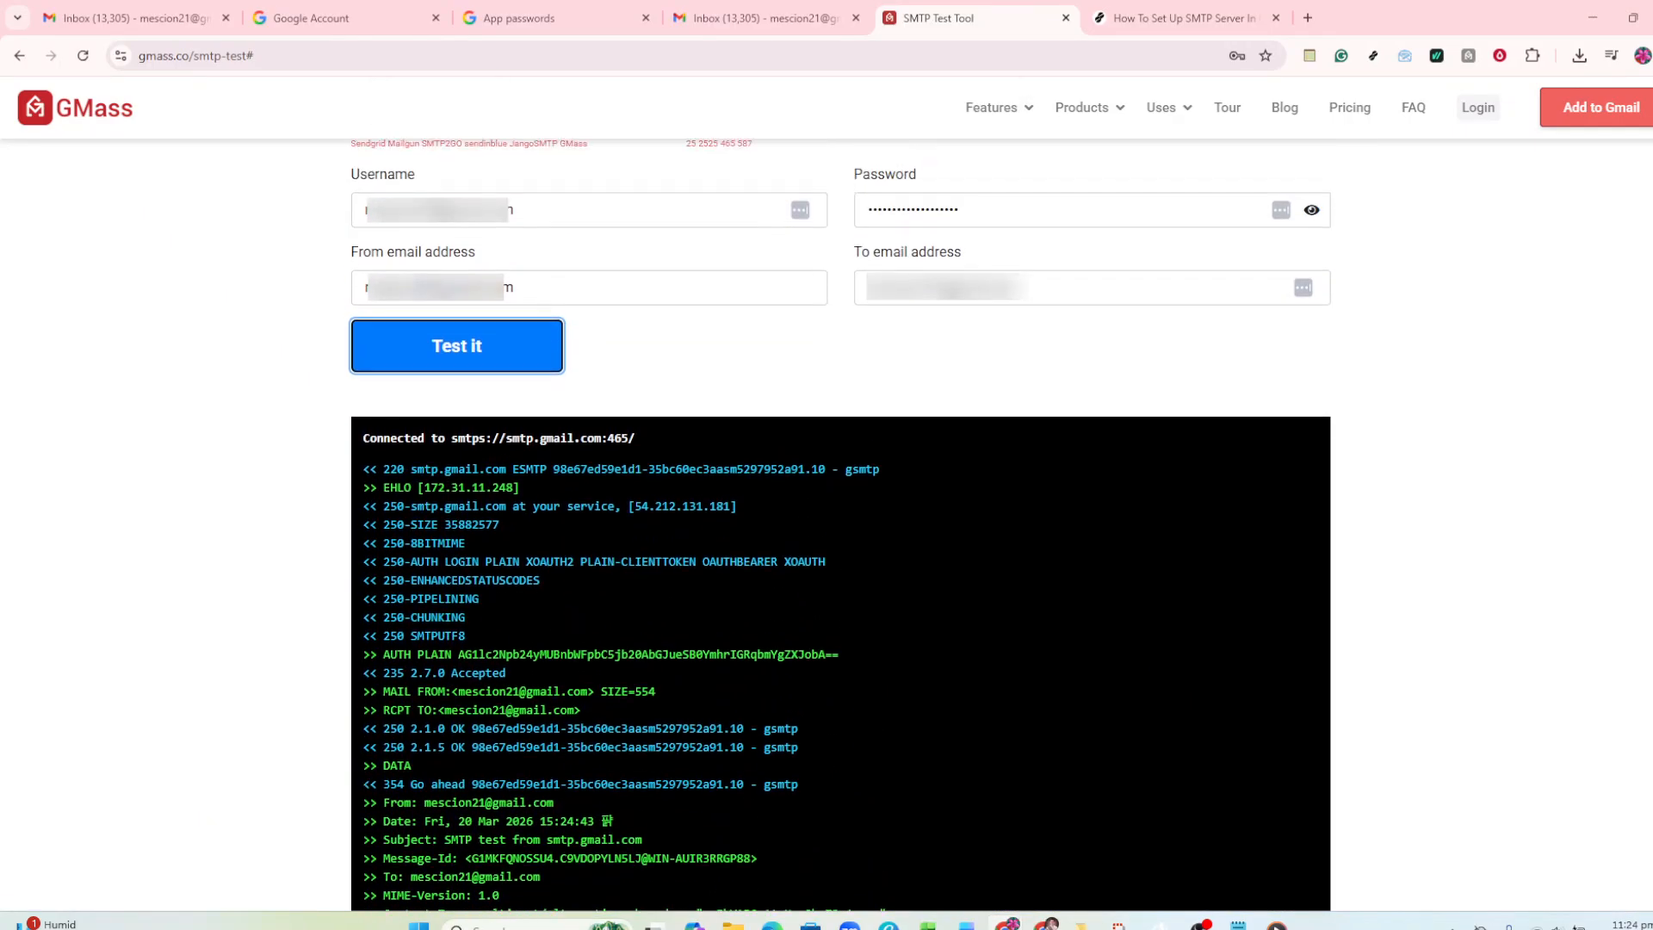
scroll(839, 525, up, 1)
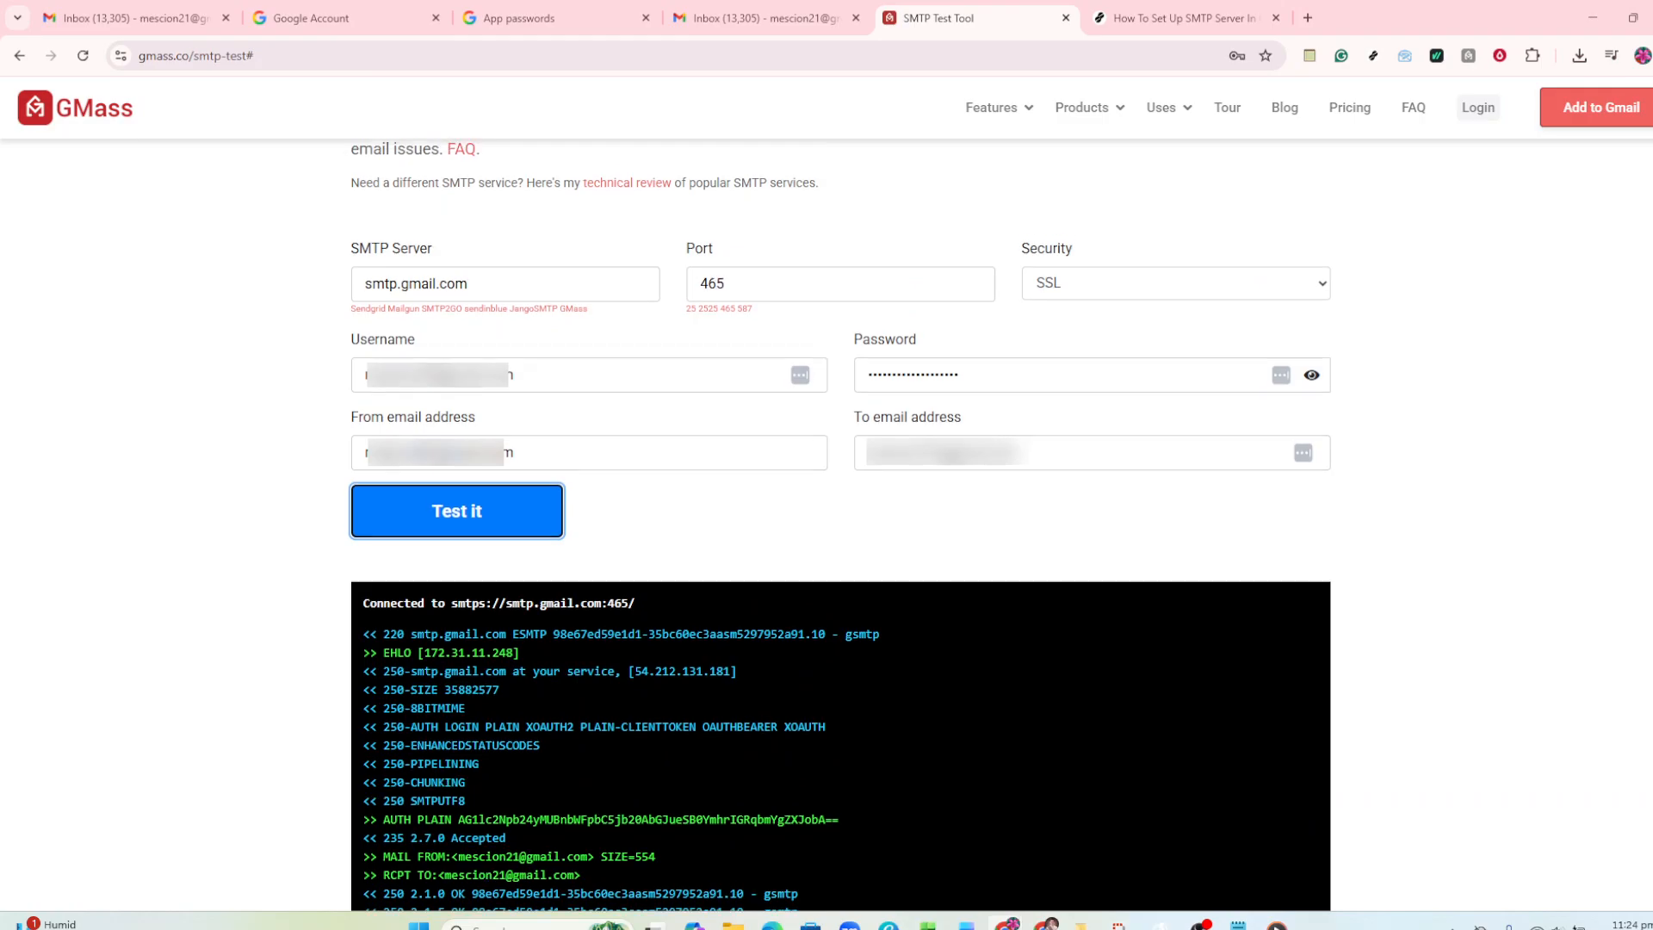
scroll(839, 525, up, 1)
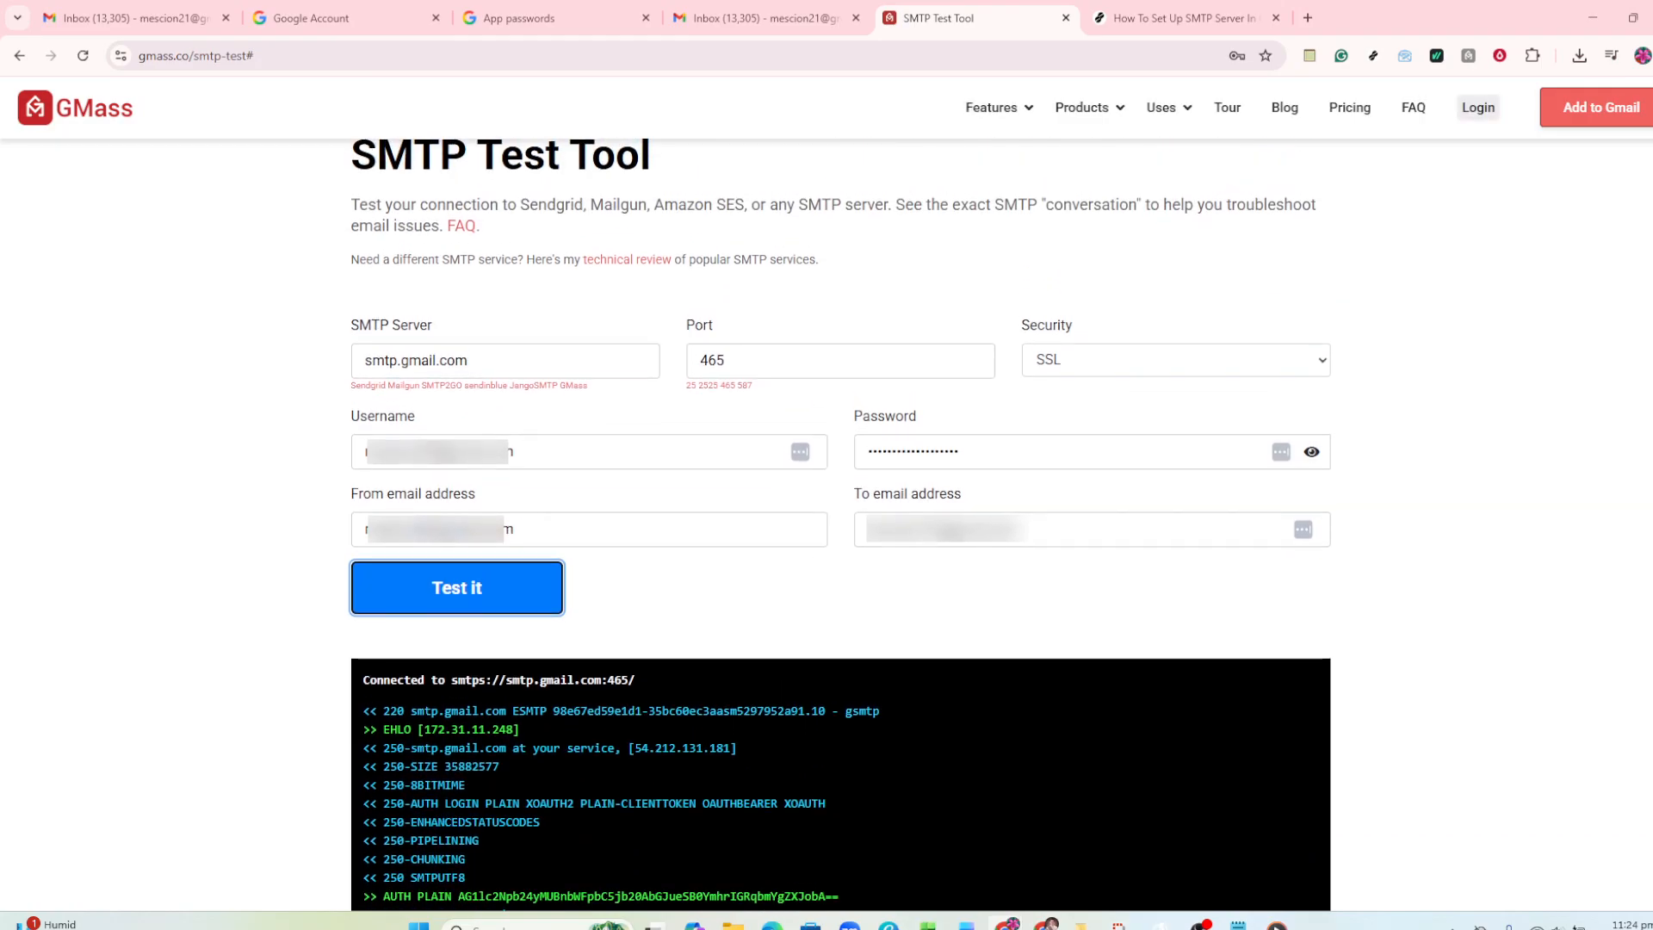
scroll(840, 525, up, 1)
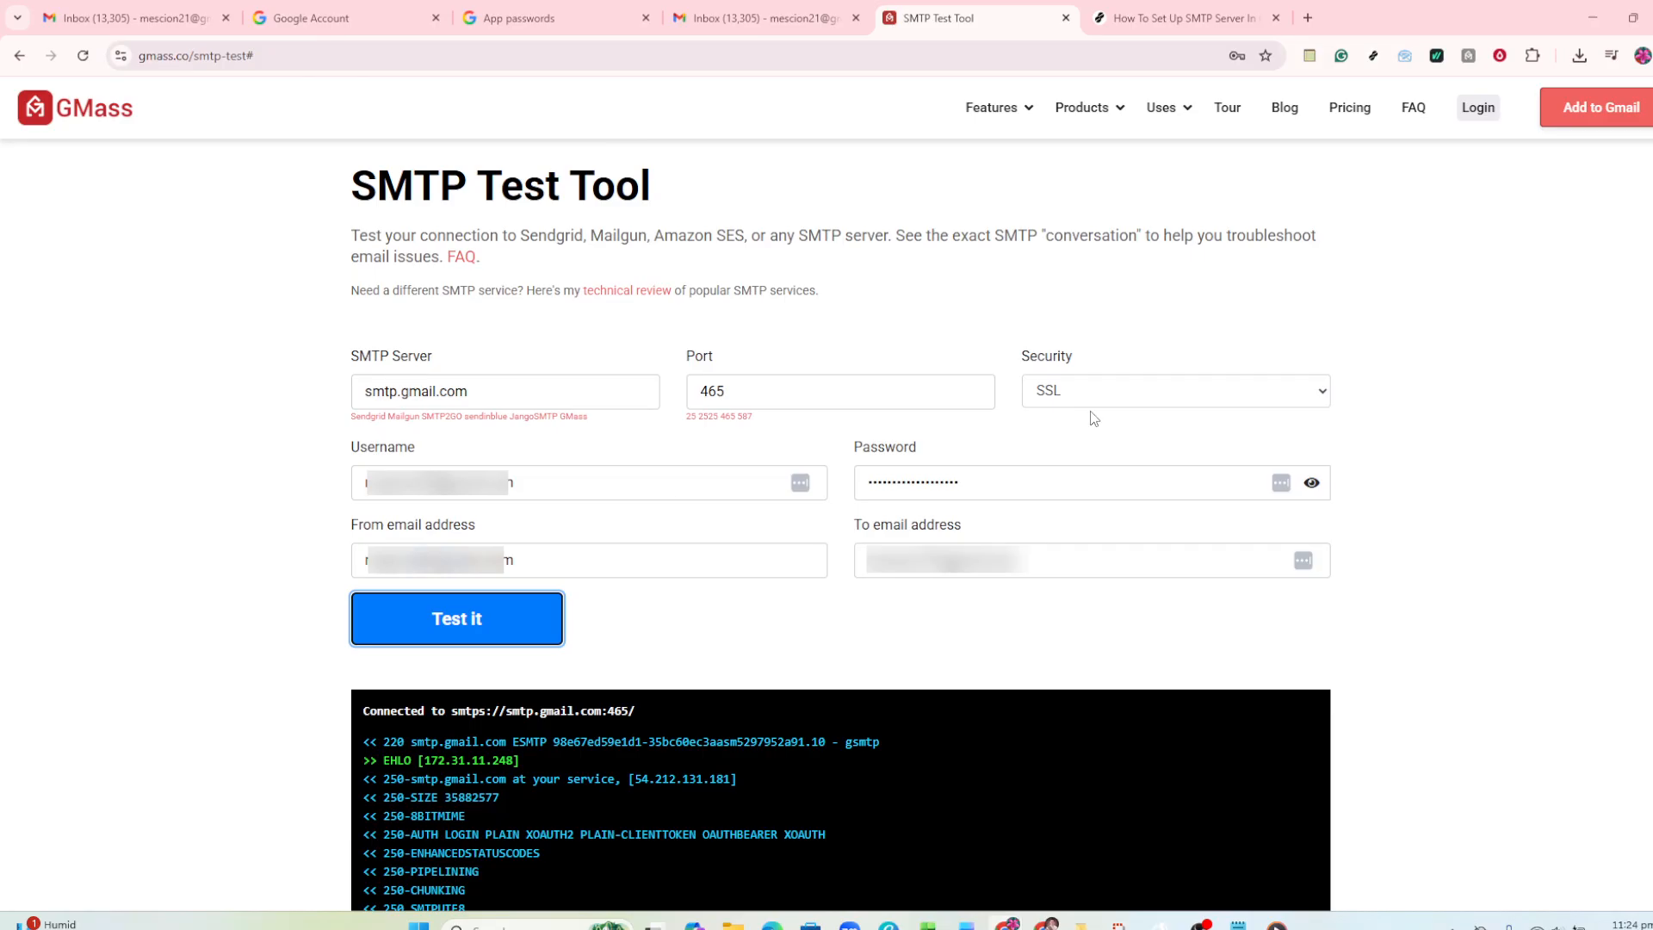
- Run the SMTP test a second time and review the new conversation log
click(457, 620)
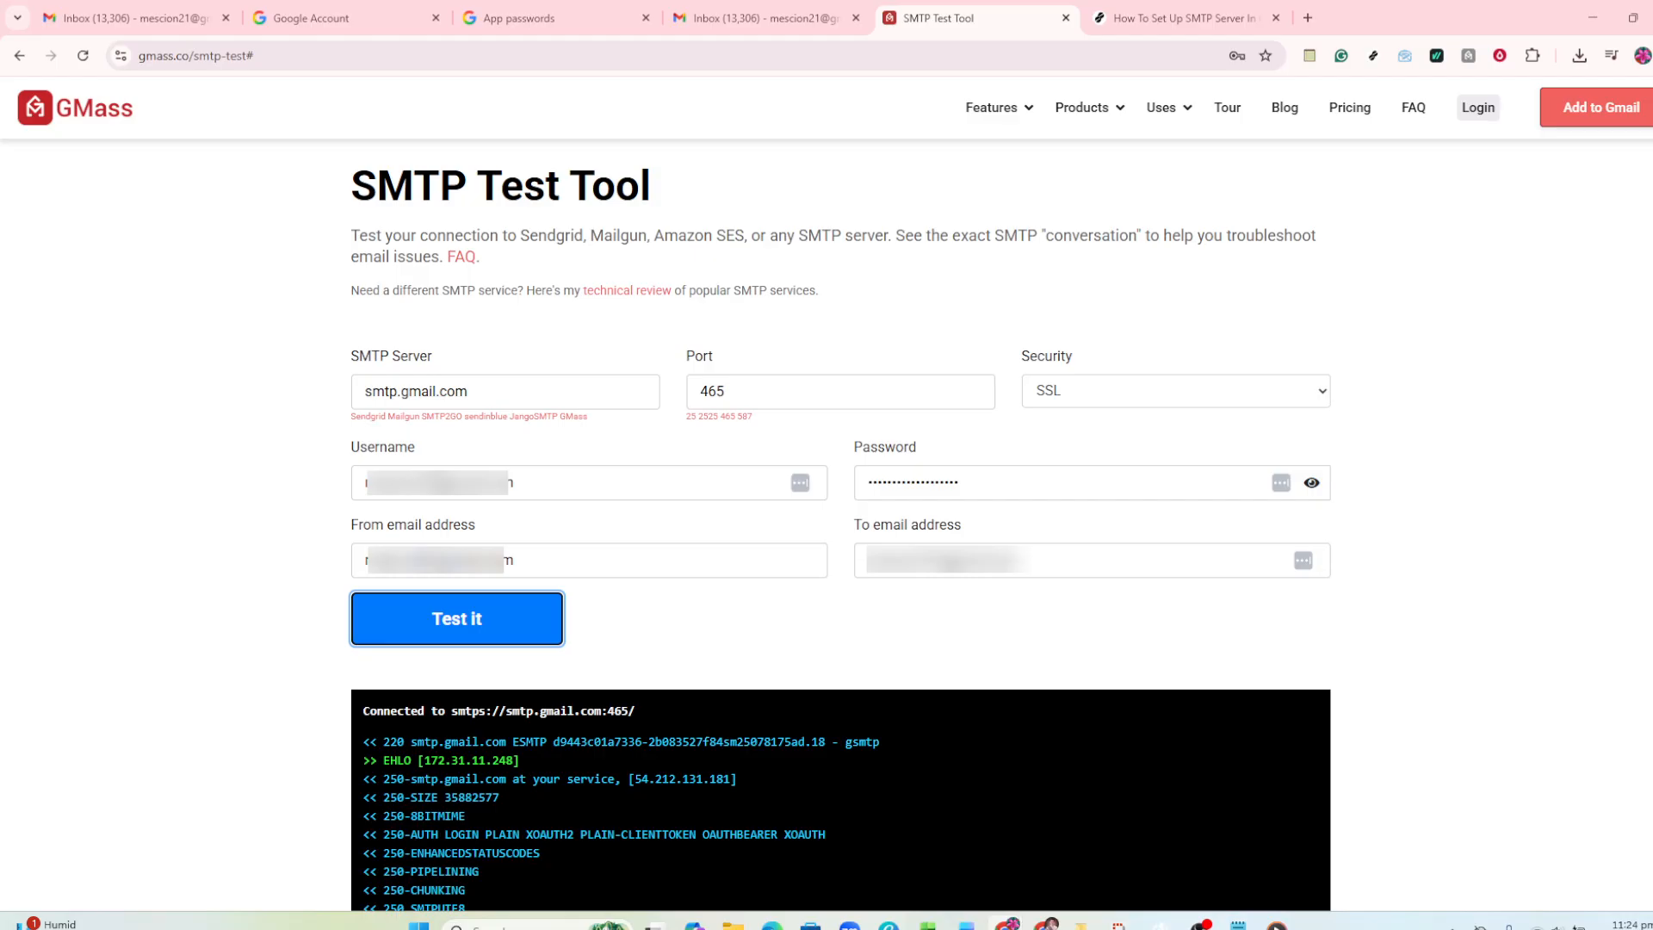
scroll(1650, 480, down, 8)
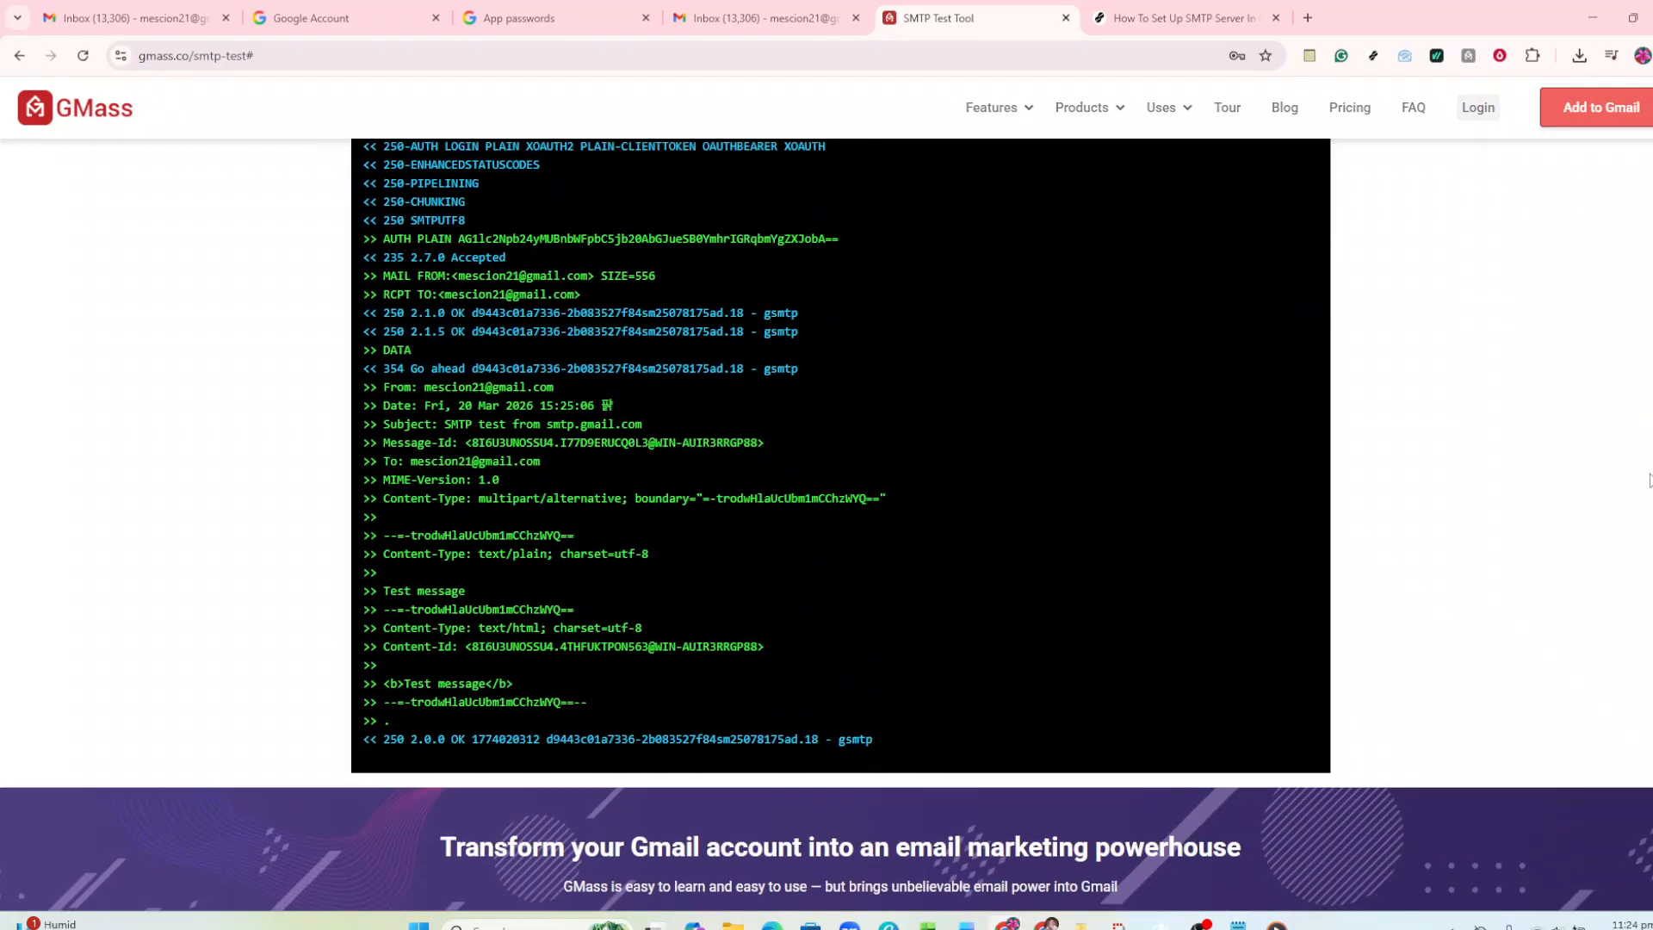
scroll(1644, 286, up, 5)
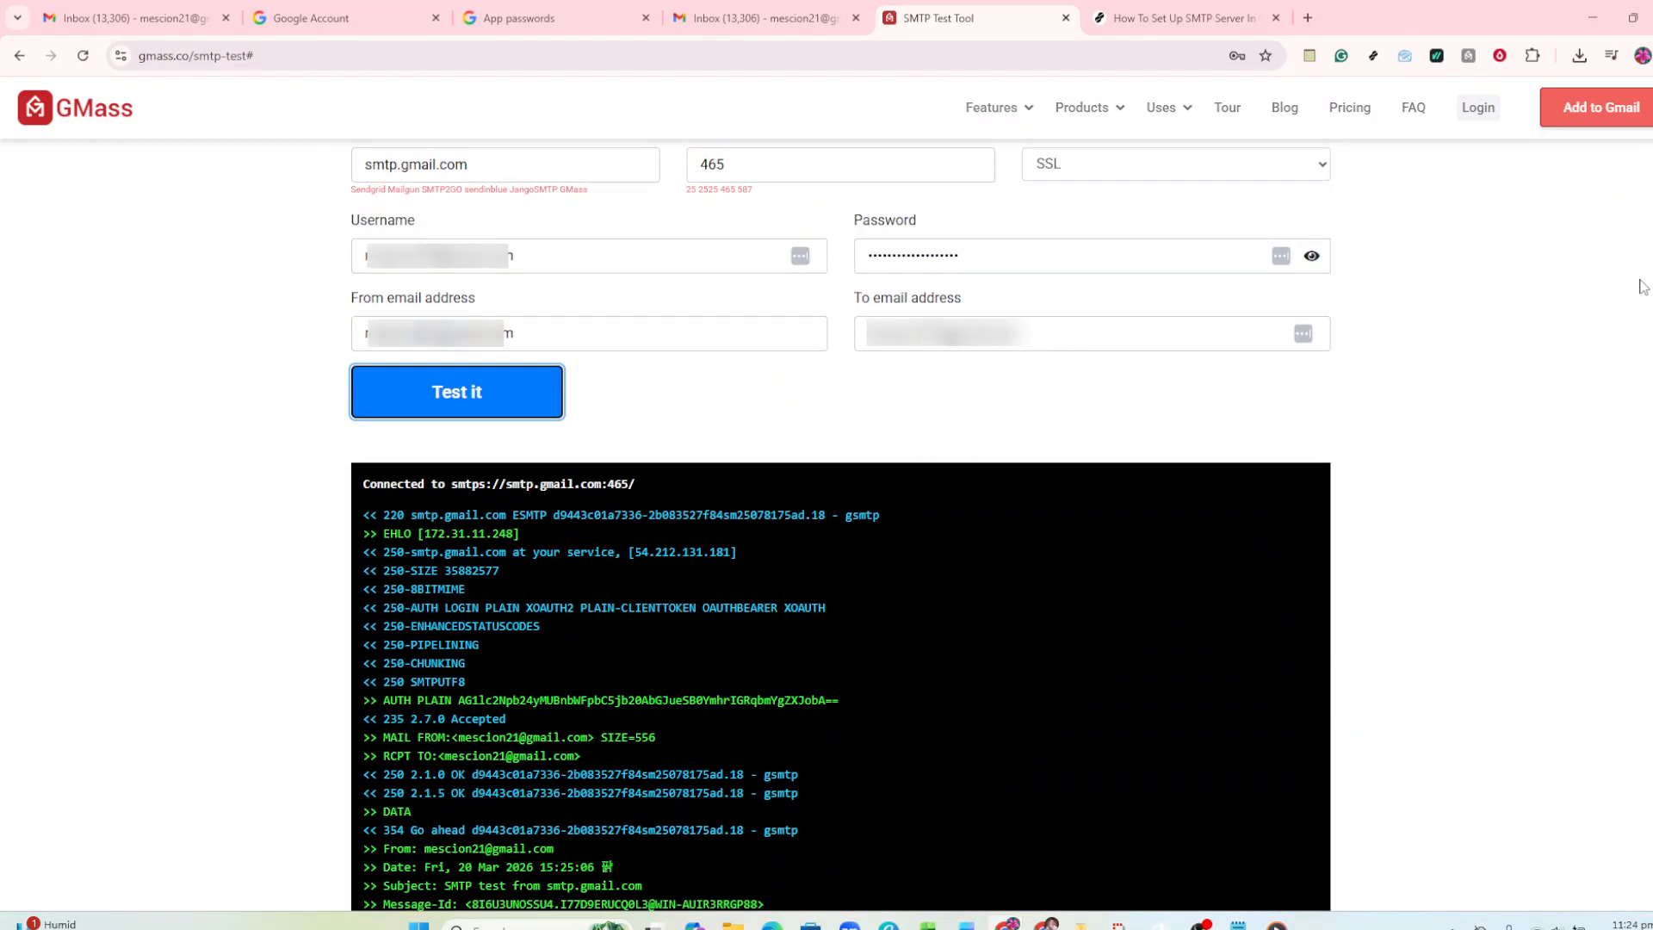
scroll(1644, 286, up, 1)
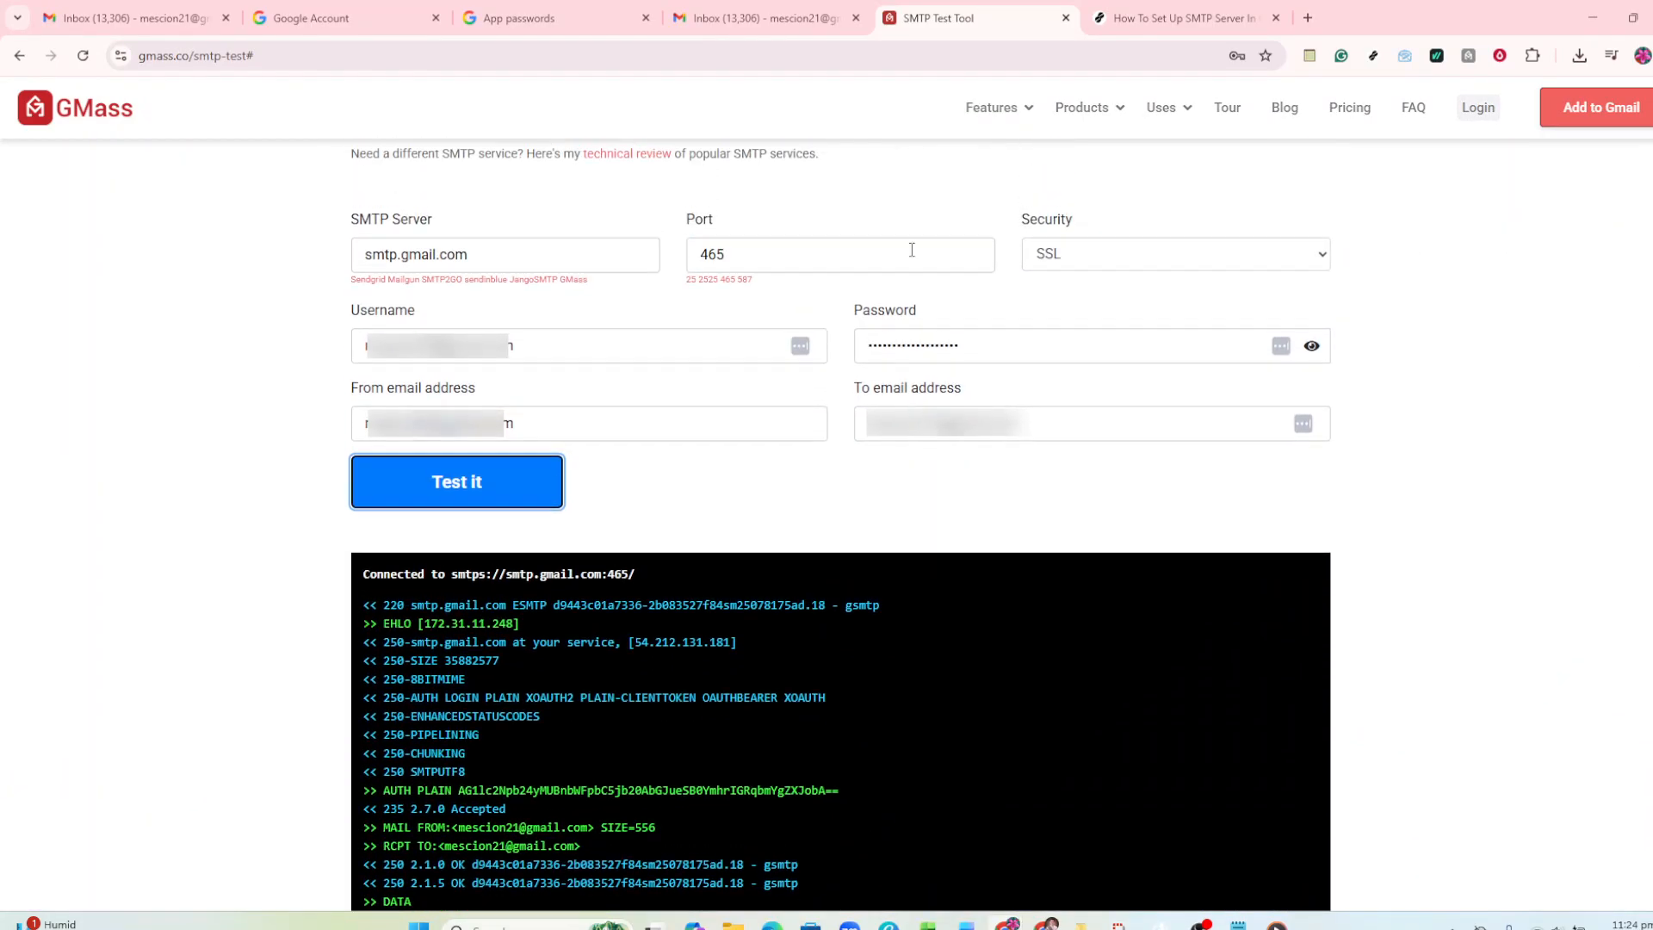
- Run the SMTP test once more and check the Gmail inbox for the test messages
click(442, 484)
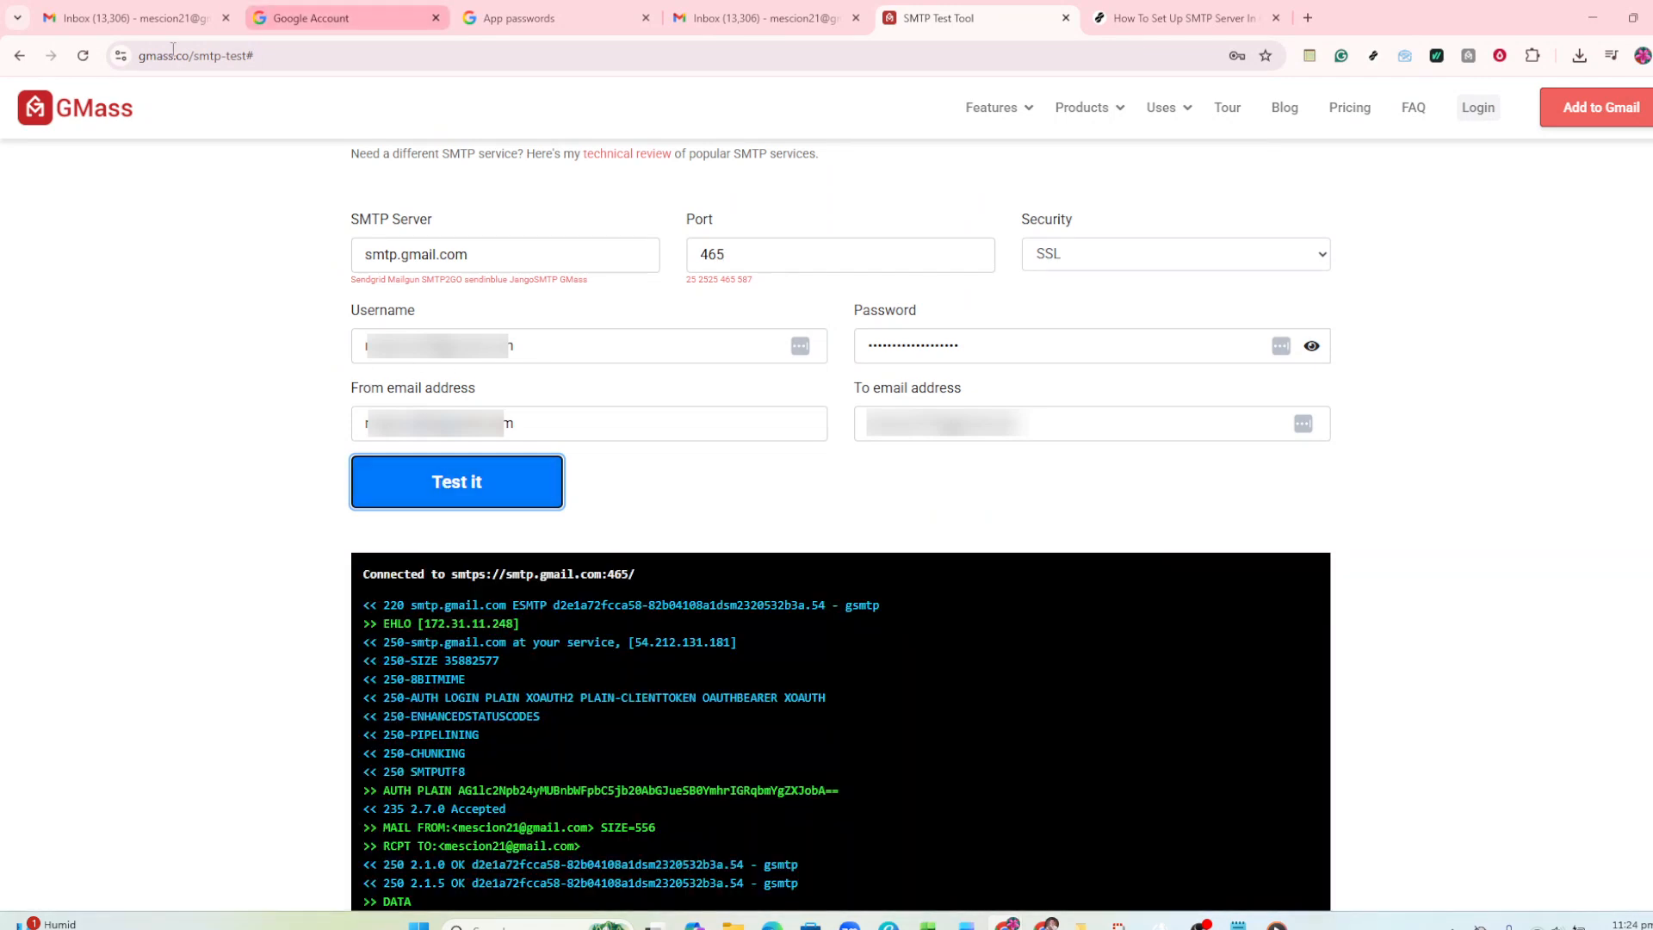
click(110, 18)
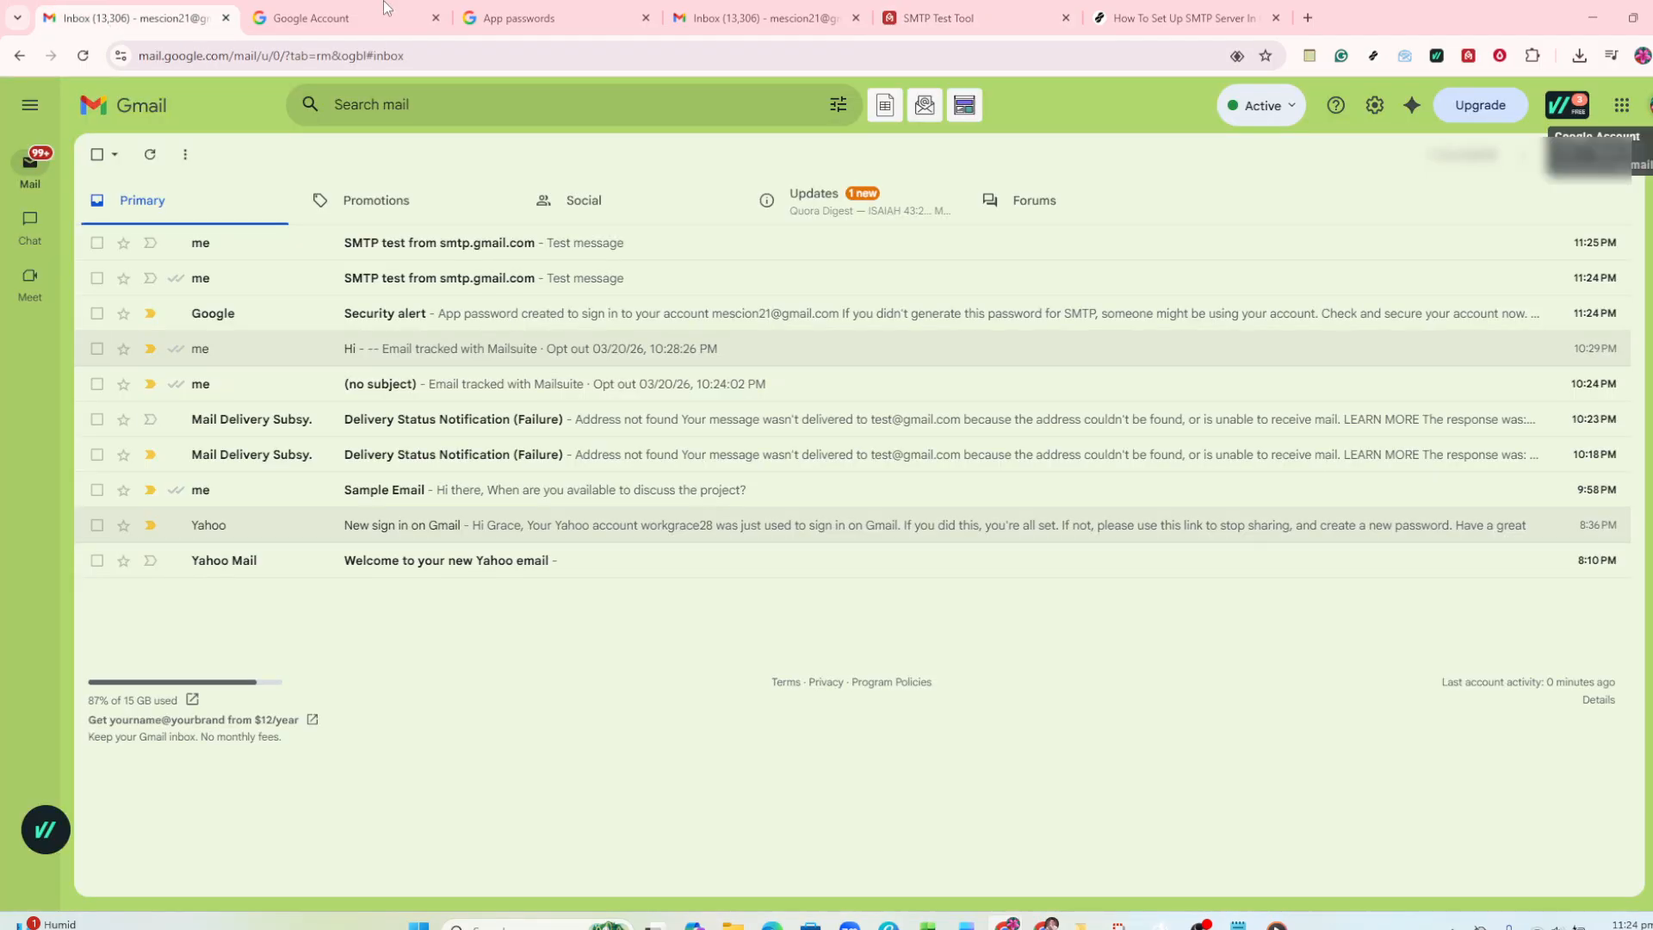